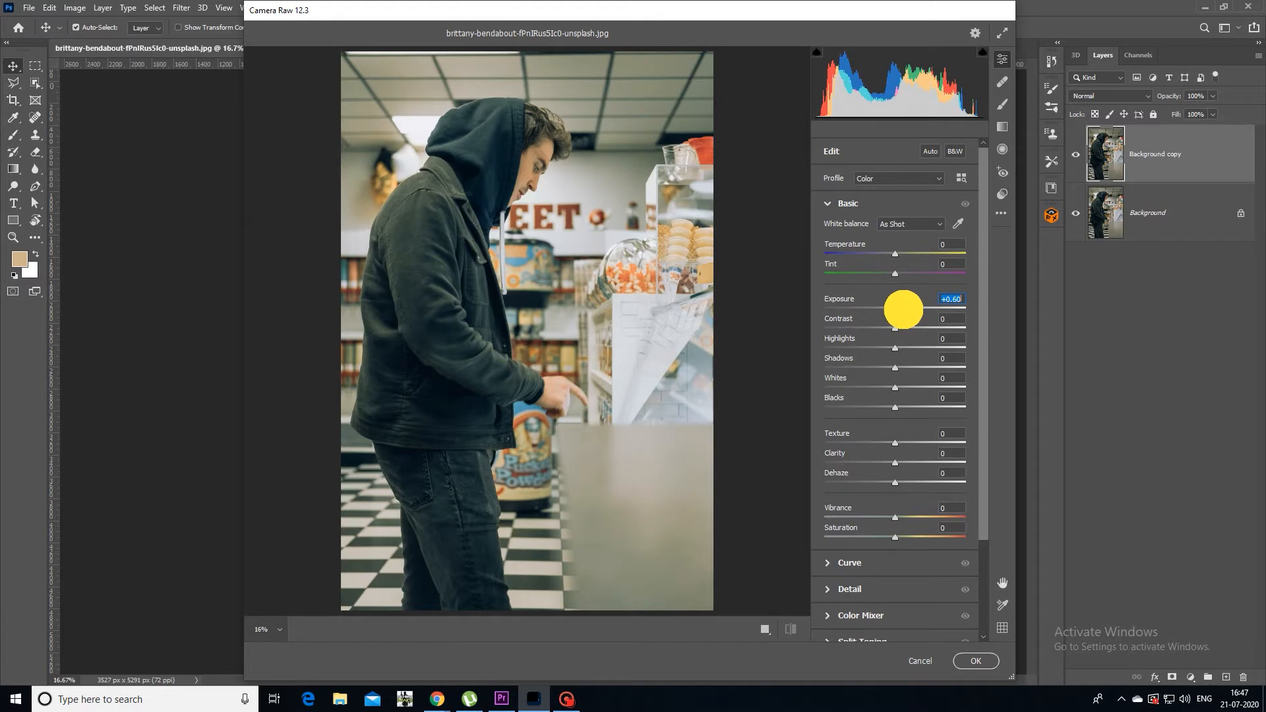
# Set Contrast to +59, Highlights to +10, Shadows to -28, Whites to -94 and Blacks to +43.
pyautogui.click(924, 328)
pyautogui.moveTo(929, 330)
pyautogui.mouseDown()
pyautogui.moveTo(898, 348)
pyautogui.moveTo(894, 371)
pyautogui.moveTo(752, 374)
pyautogui.mouseUp()
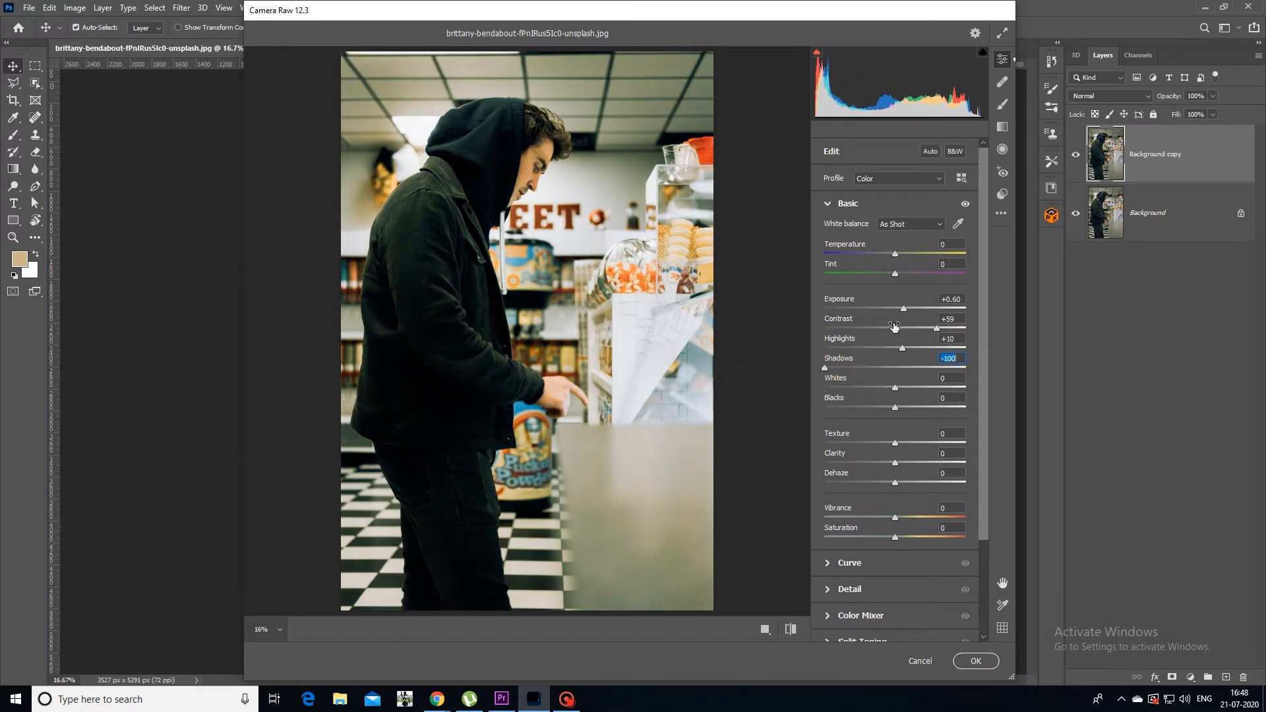
pyautogui.moveTo(878, 367); pyautogui.dragTo(877, 371)
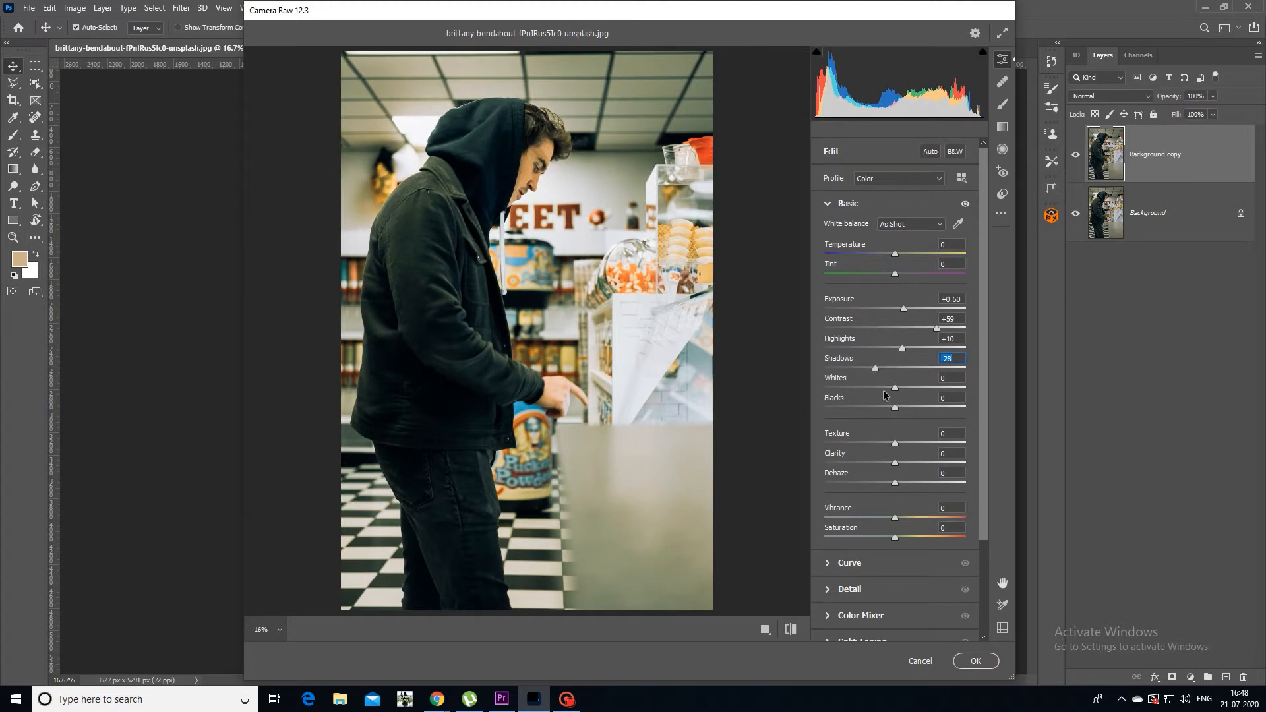
pyautogui.moveTo(884, 389); pyautogui.dragTo(926, 417)
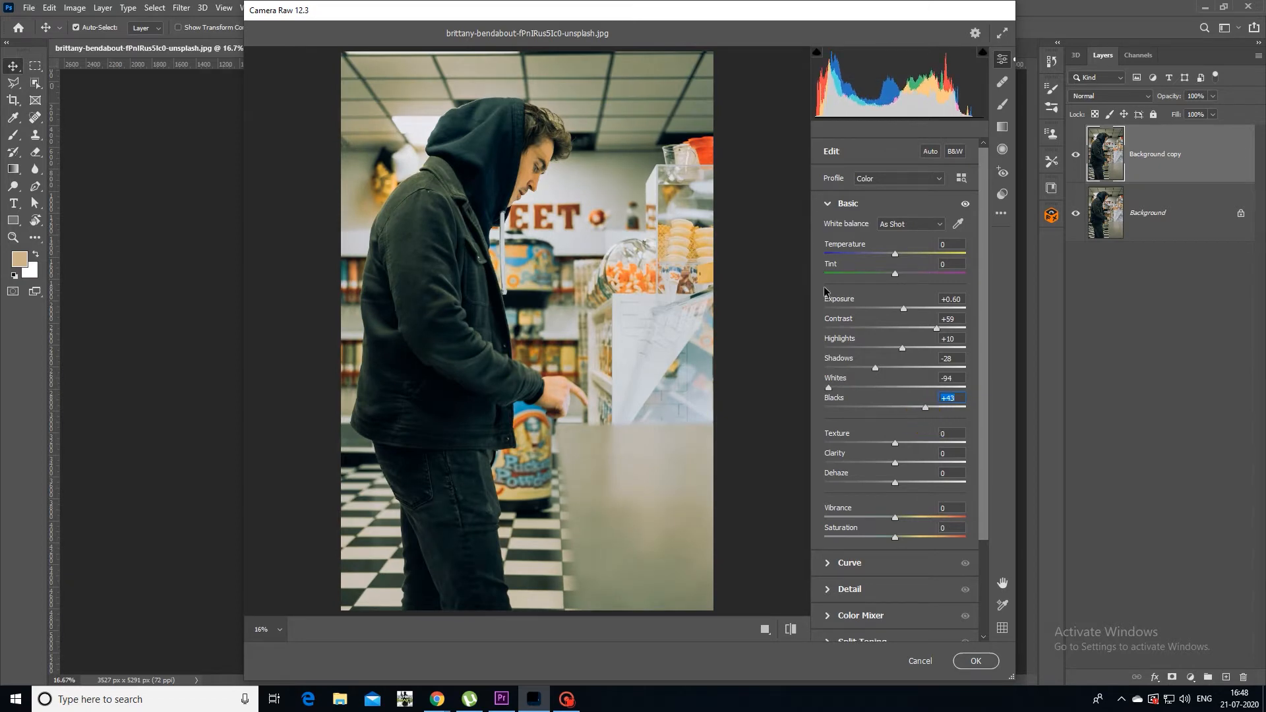
# Set Texture to +34, Clarity to +33 and Dehaze to +25, checking the effect on the man's face.
pyautogui.moveTo(911, 448)
pyautogui.mouseDown()
pyautogui.moveTo(797, 454)
pyautogui.moveTo(923, 455)
pyautogui.mouseUp()
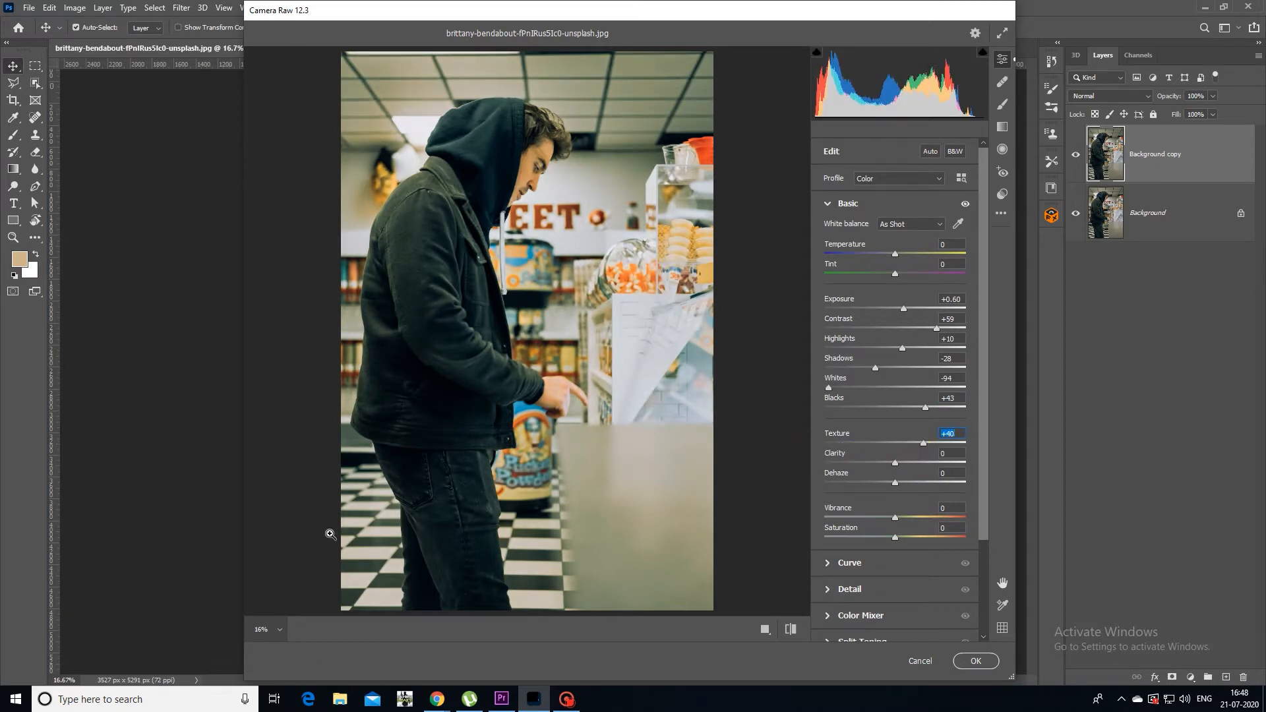
pyautogui.click(540, 211)
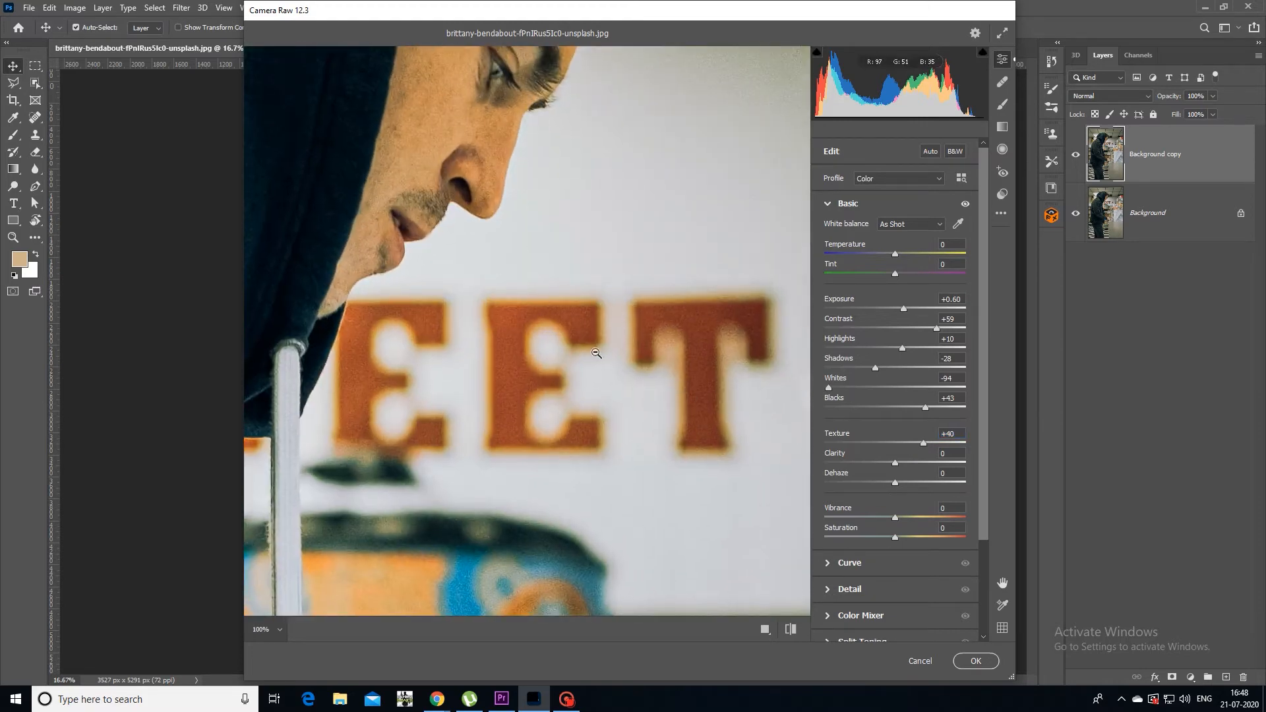
pyautogui.press('space')
pyautogui.moveTo(458, 277); pyautogui.dragTo(448, 396)
pyautogui.moveTo(917, 446); pyautogui.dragTo(913, 483)
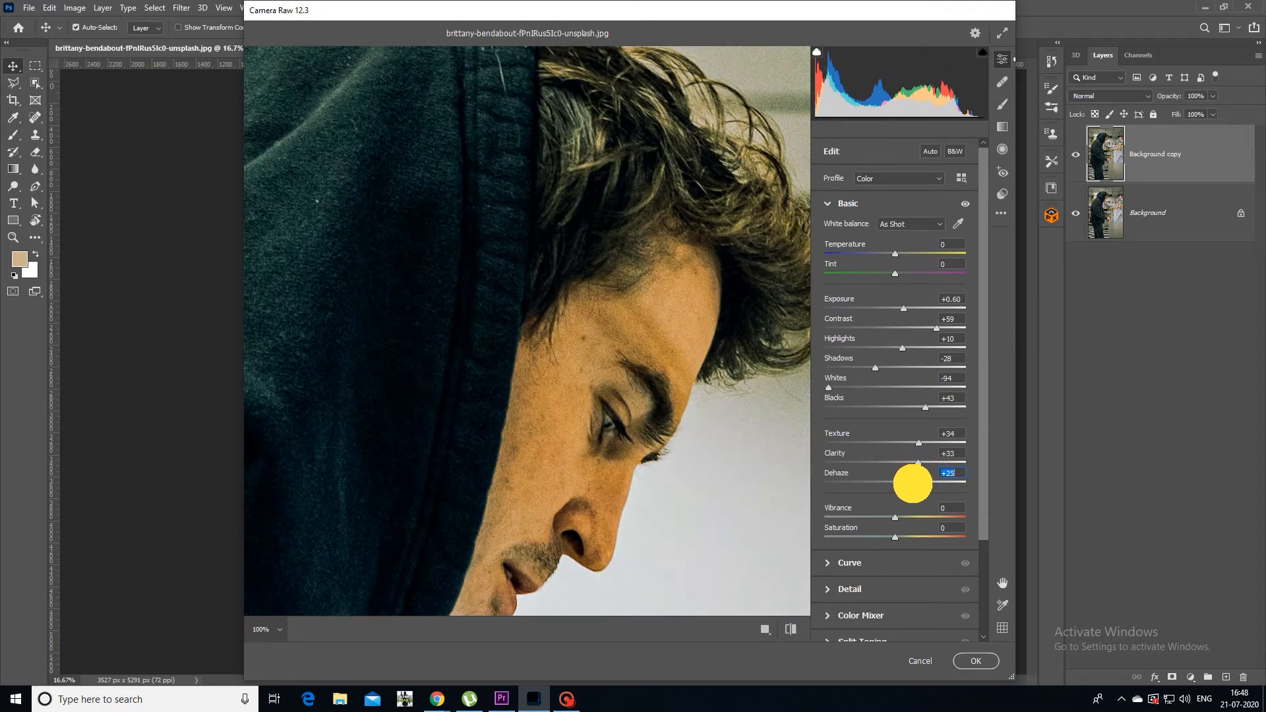
# Mute the photo's overall colour by setting Vibrance to -23 and Saturation to -21.
pyautogui.click(280, 629)
pyautogui.click(281, 588)
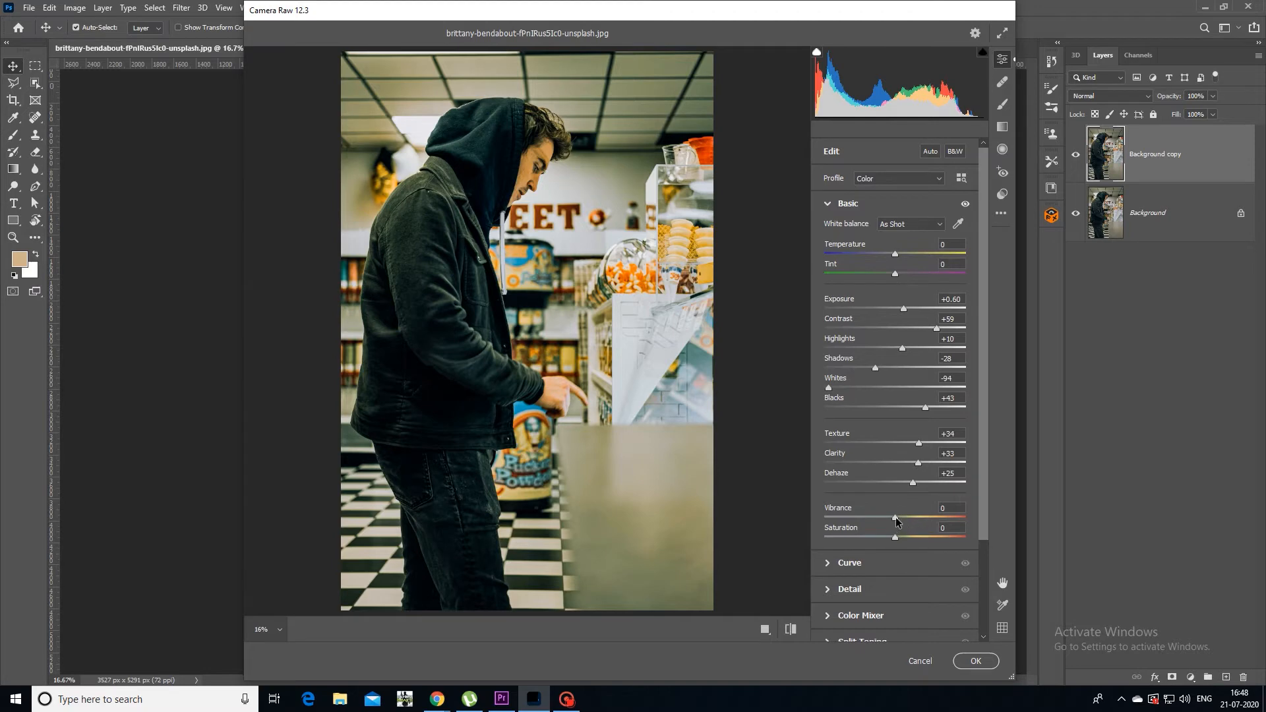
pyautogui.moveTo(896, 521); pyautogui.dragTo(874, 521)
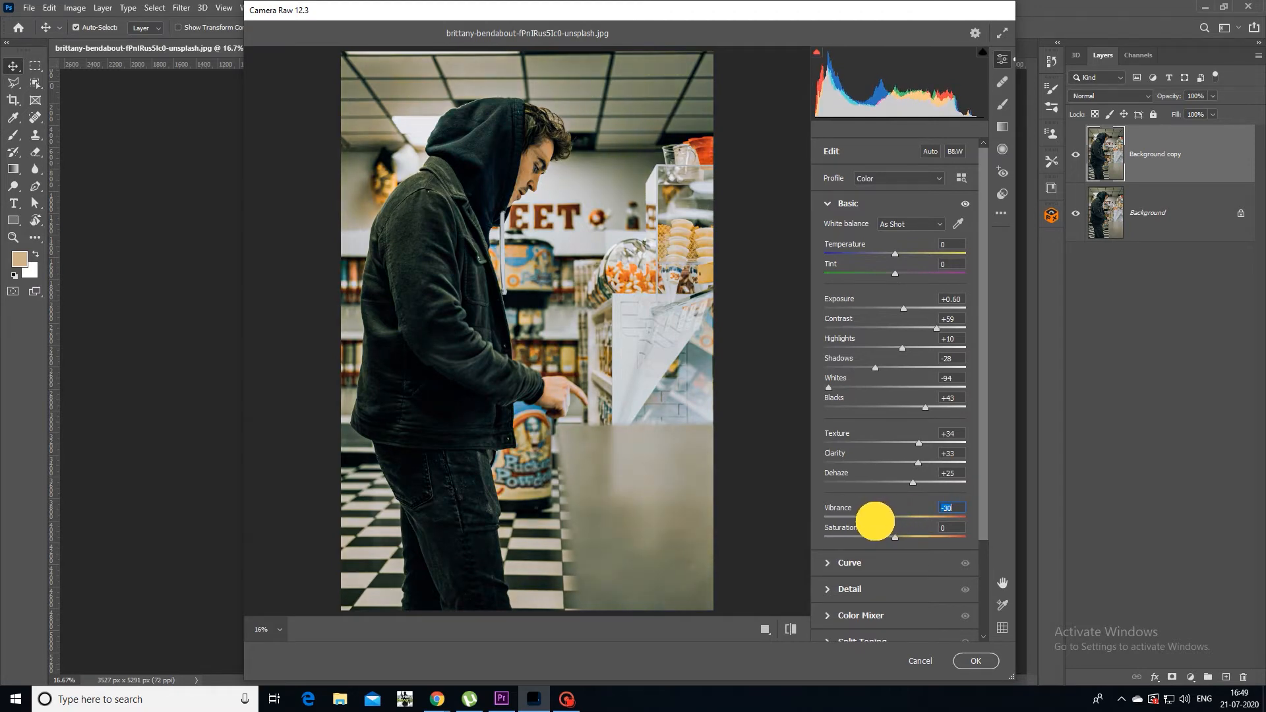
pyautogui.moveTo(895, 536)
pyautogui.mouseDown()
pyautogui.moveTo(876, 537)
pyautogui.moveTo(881, 521)
pyautogui.mouseUp()
pyautogui.click(879, 532)
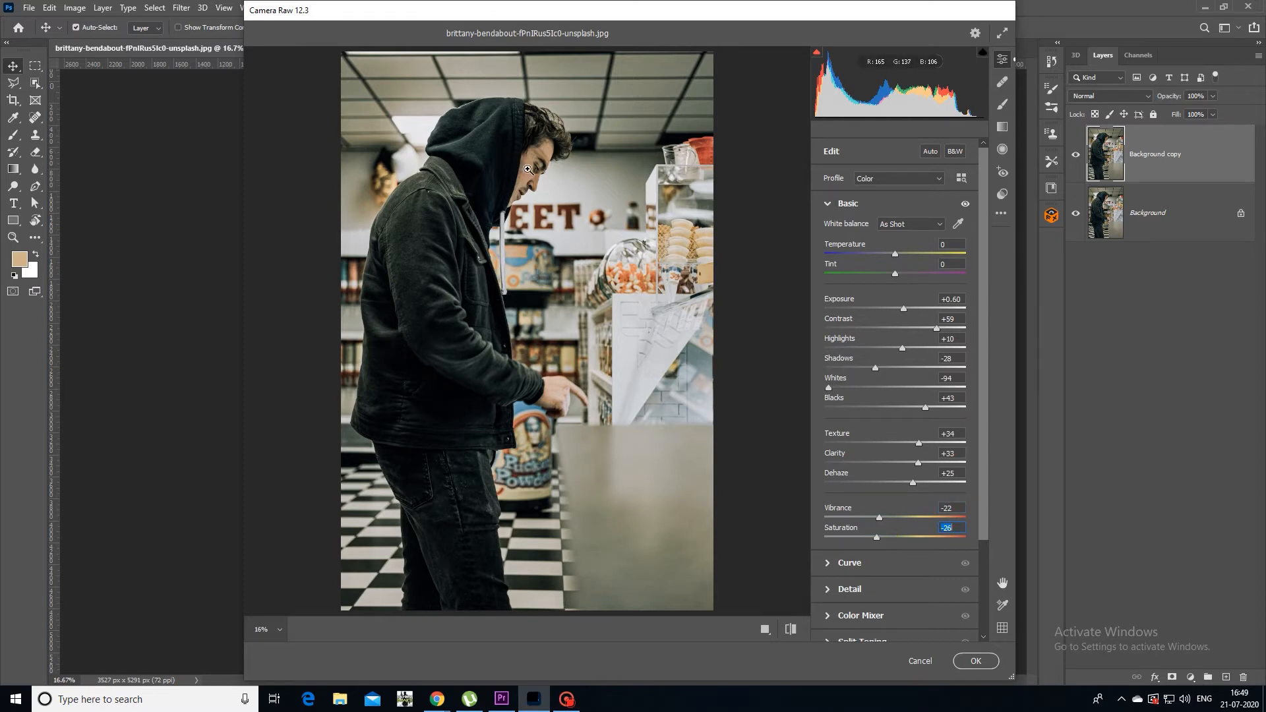
pyautogui.click(882, 517)
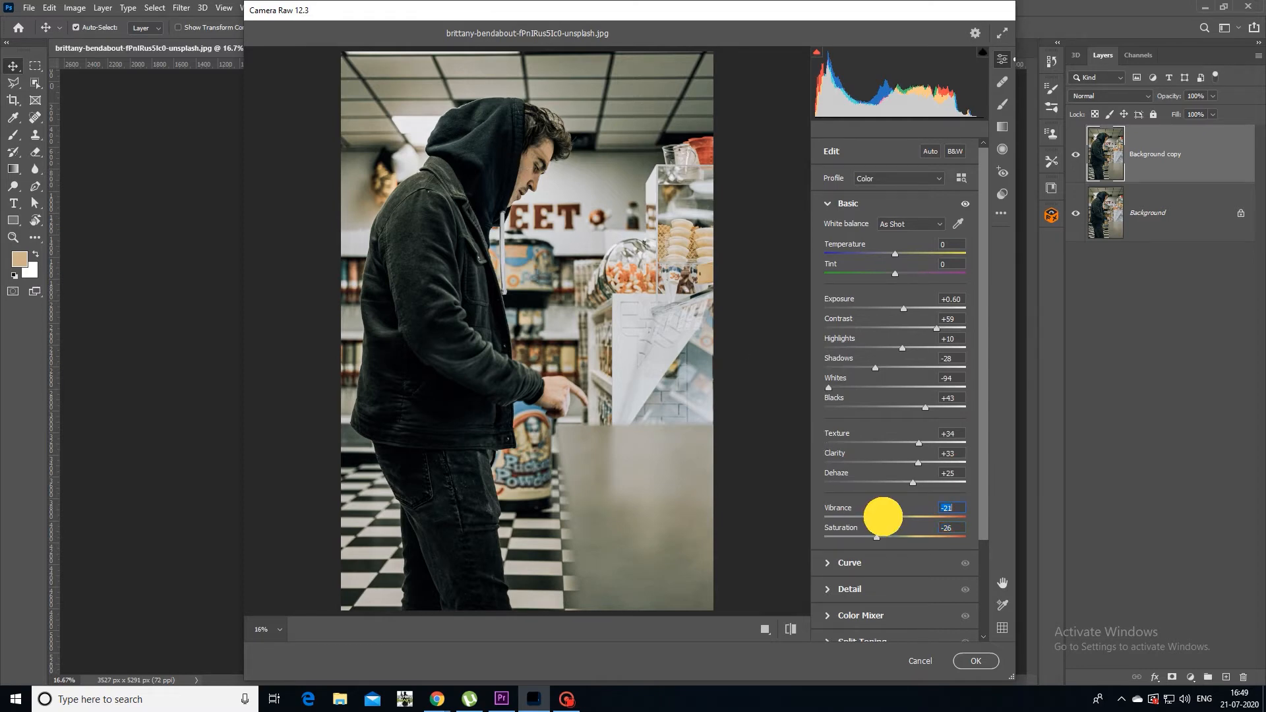
pyautogui.moveTo(883, 517); pyautogui.dragTo(882, 538)
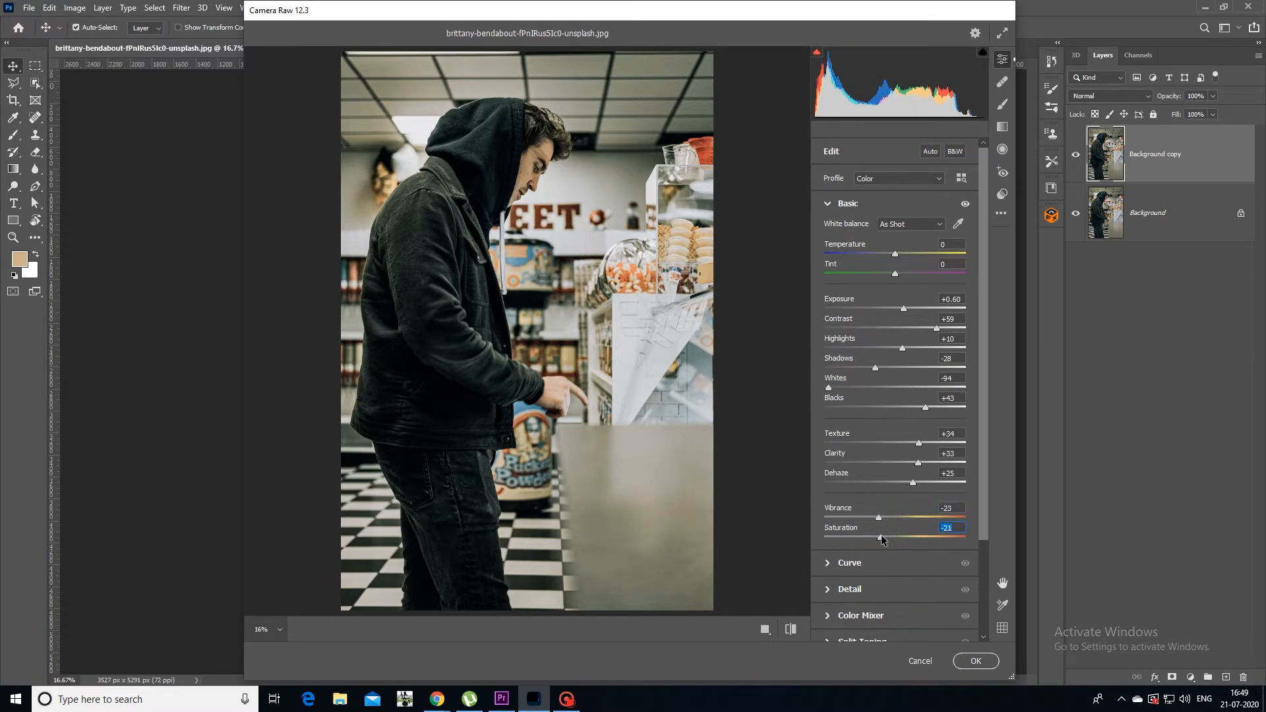
# Shape a custom point curve with a highlight point at 191/190, a midtone point at 134/122 and a shadow point at 72/58.
pyautogui.click(829, 563)
pyautogui.moveTo(856, 376); pyautogui.dragTo(859, 378)
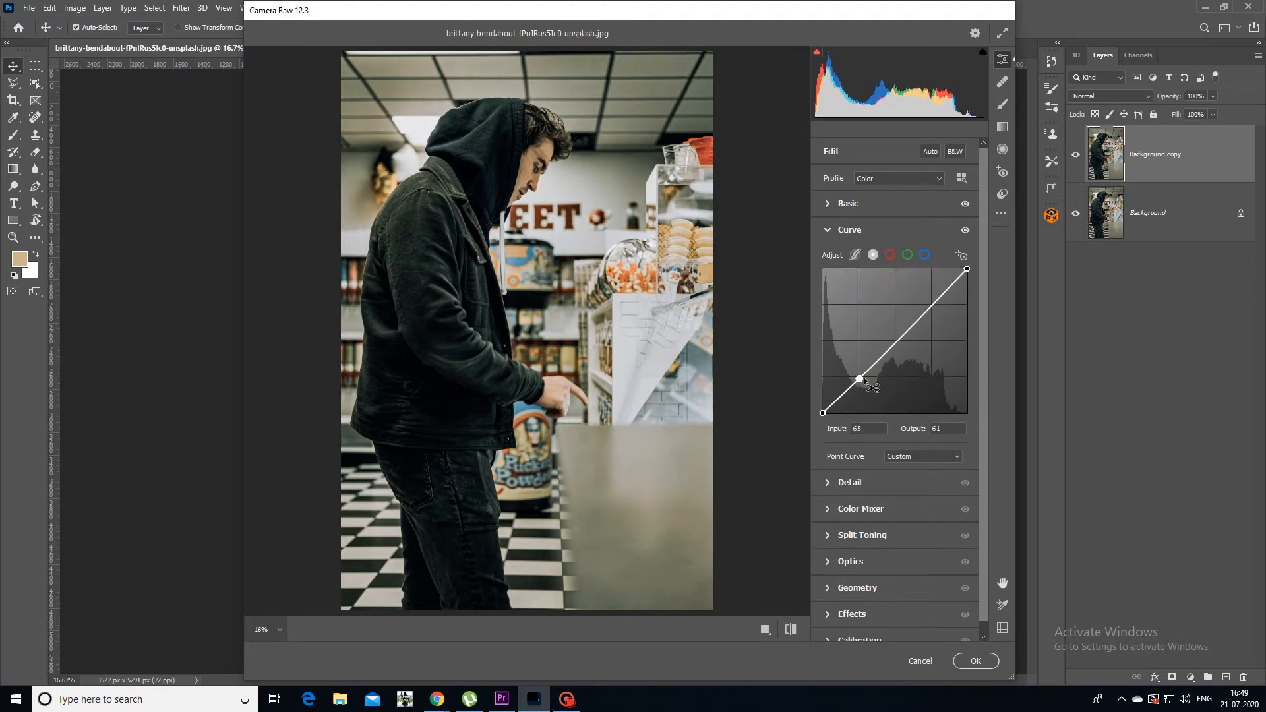
pyautogui.hotkey('ctrl', 'z')
pyautogui.moveTo(932, 305); pyautogui.dragTo(929, 306)
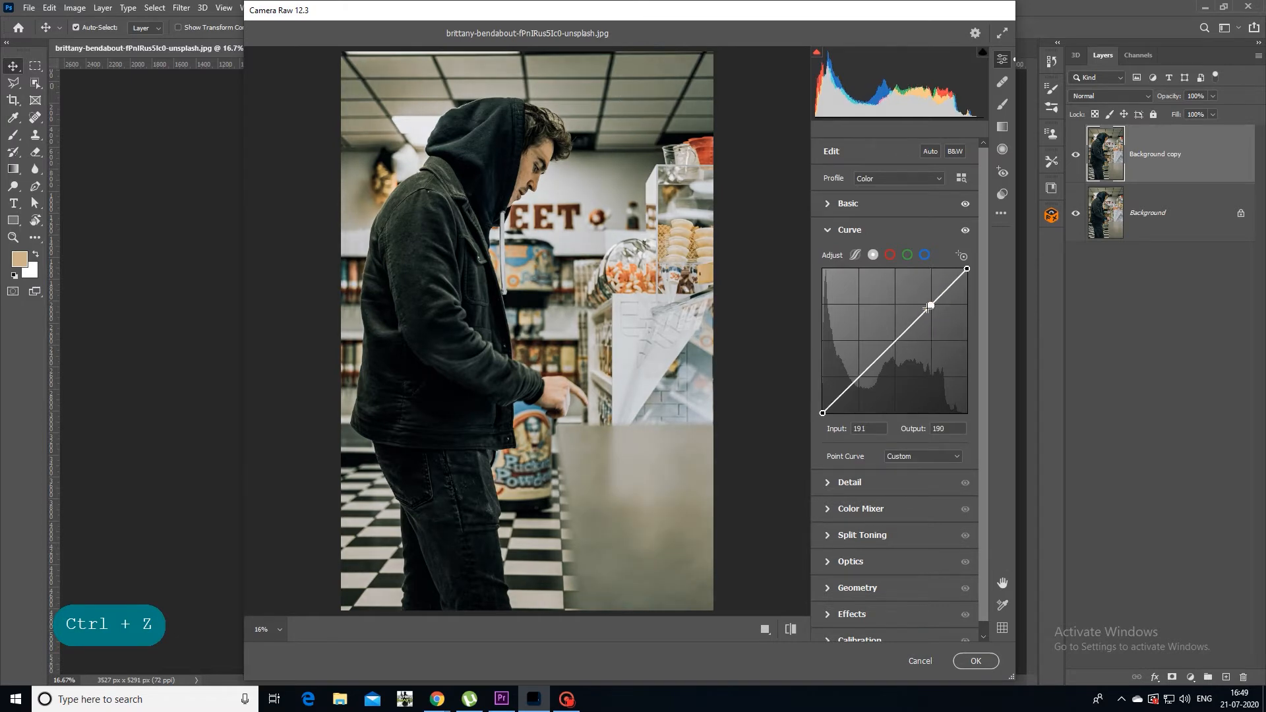
pyautogui.click(896, 340)
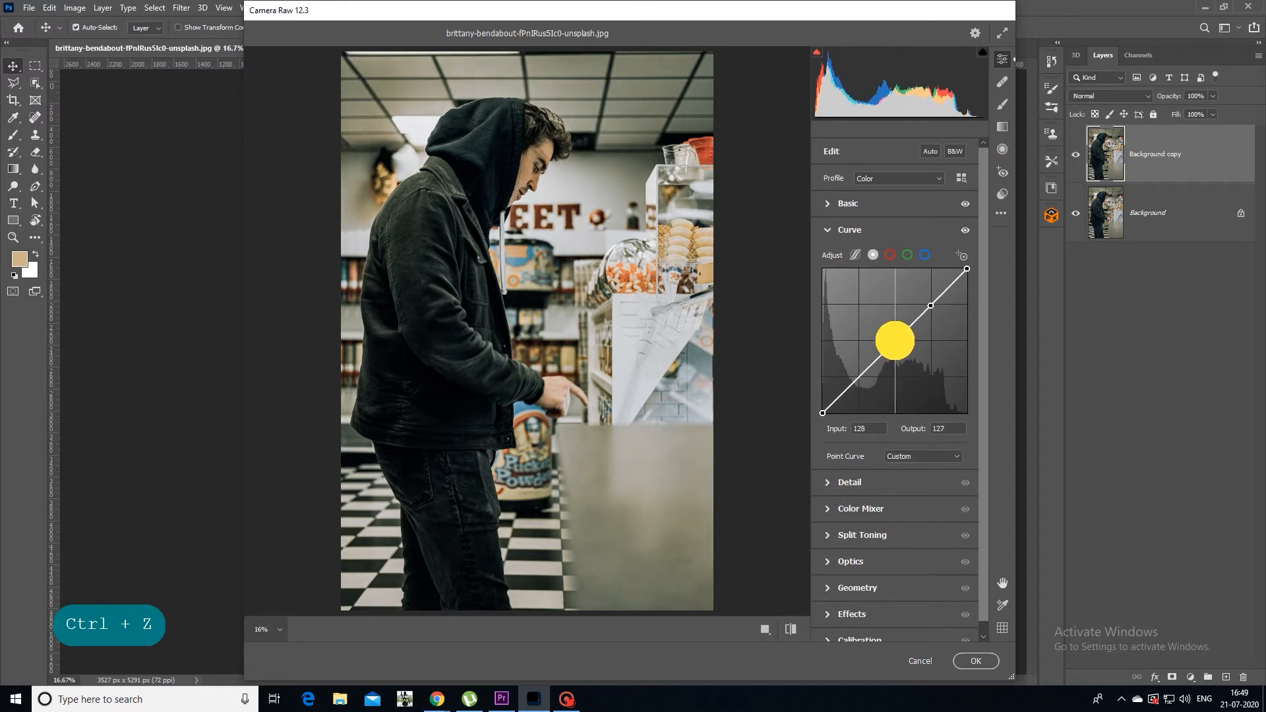
pyautogui.moveTo(858, 374); pyautogui.dragTo(865, 380)
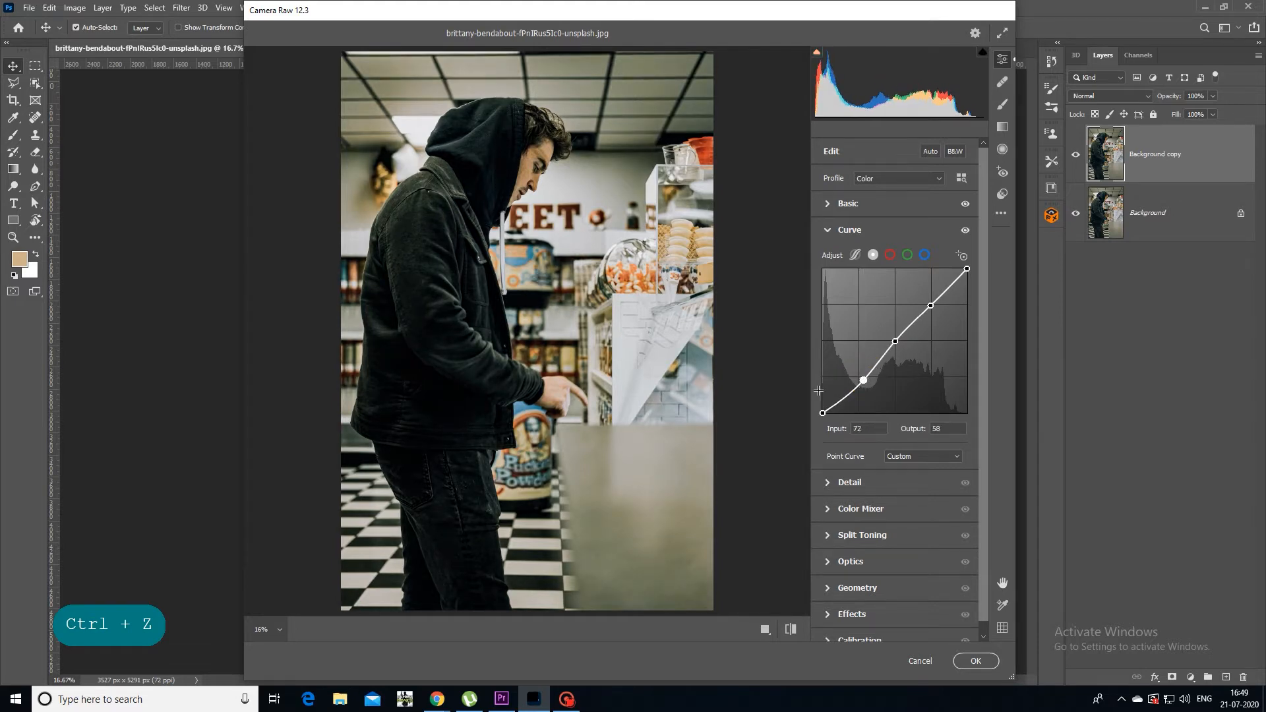
pyautogui.moveTo(897, 341); pyautogui.dragTo(898, 343)
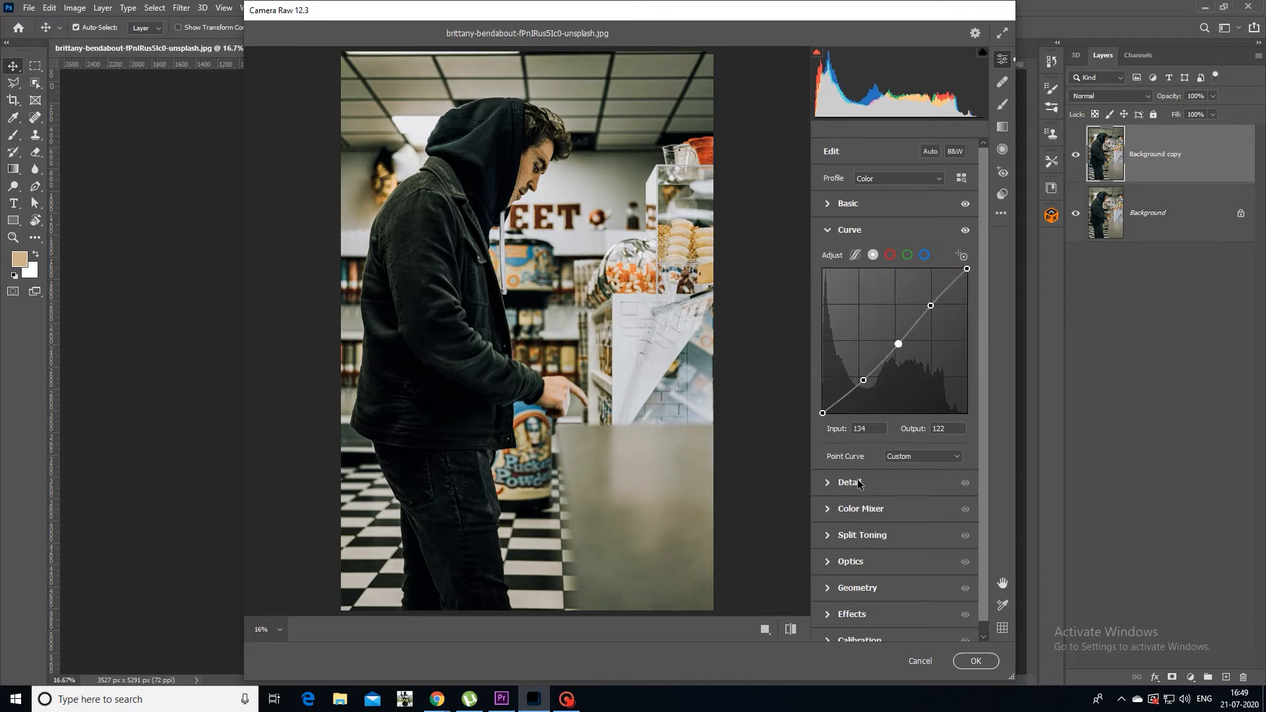
# Smooth the grain by setting Noise Reduction to 31 and Color Noise Reduction to 21 while viewing the face at 100%.
pyautogui.click(830, 485)
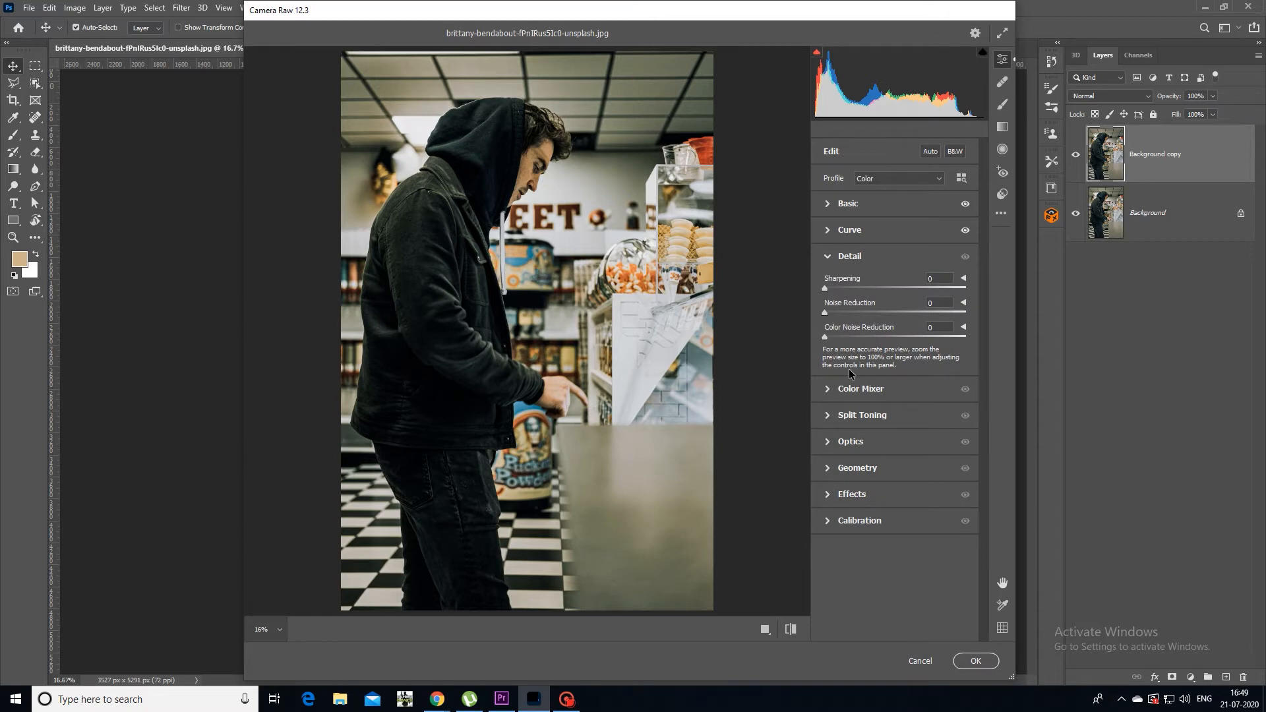
pyautogui.click(547, 182)
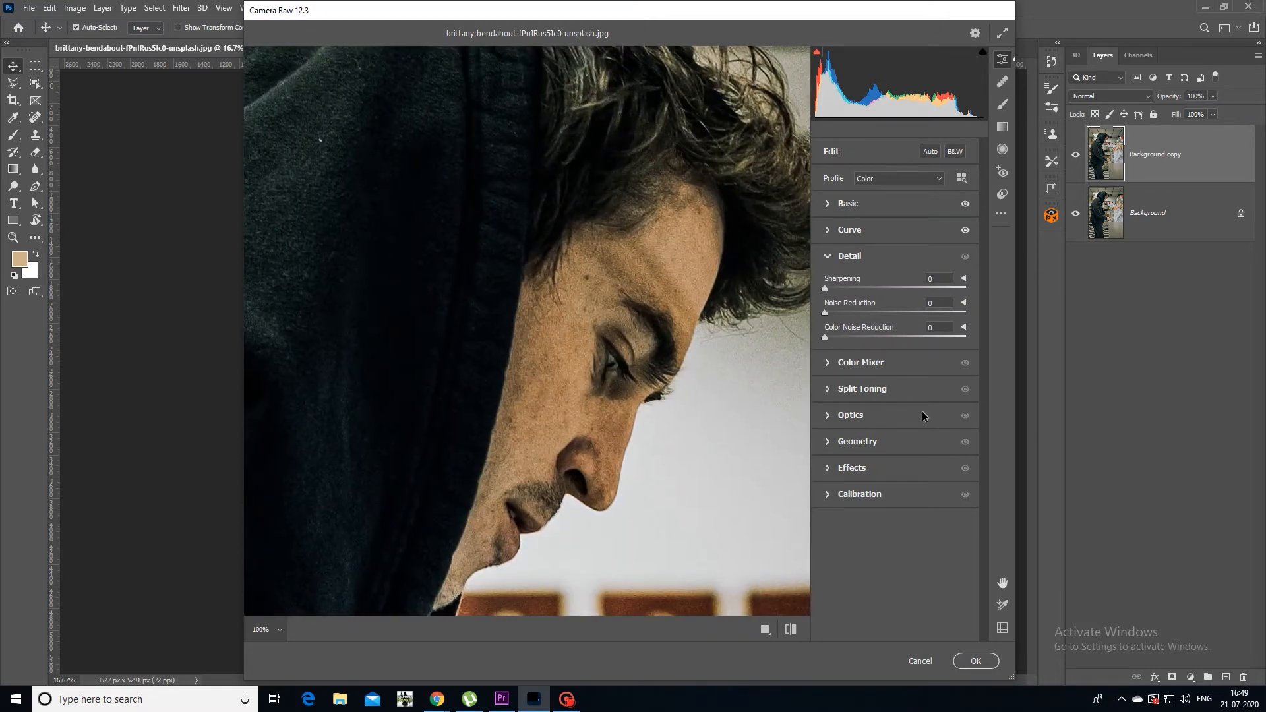
pyautogui.moveTo(854, 311); pyautogui.dragTo(943, 315)
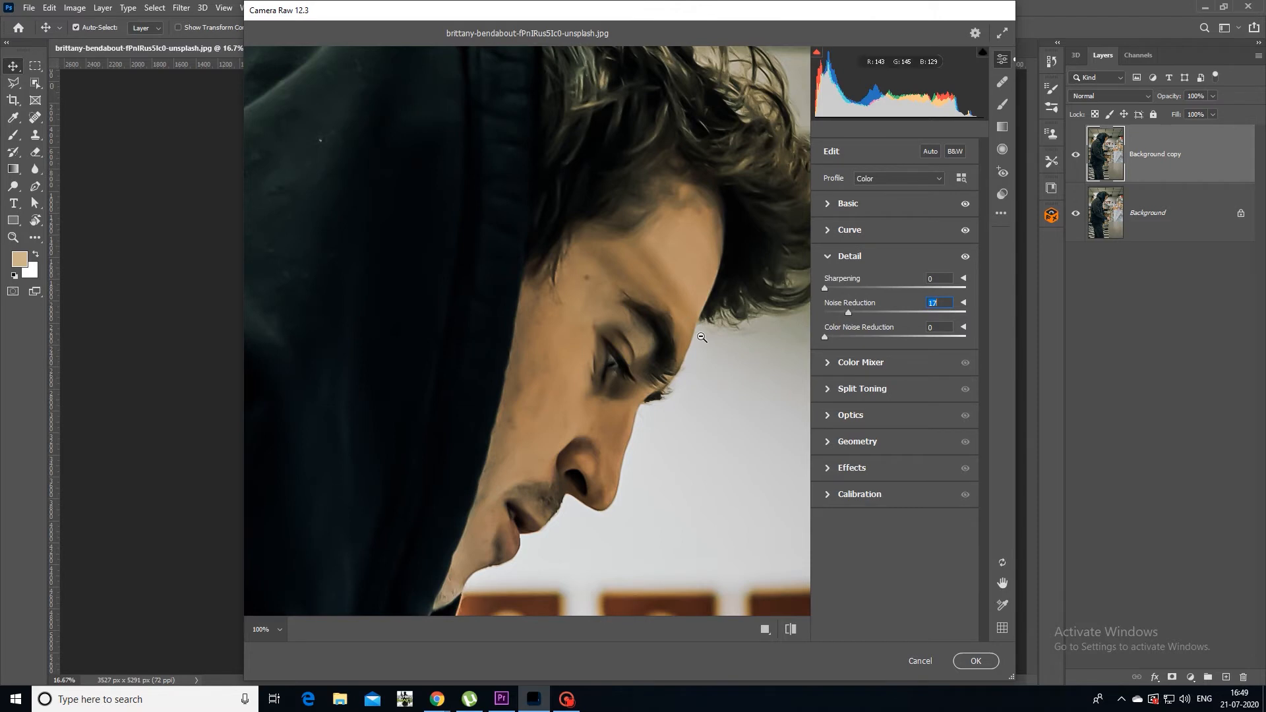
pyautogui.write('0')
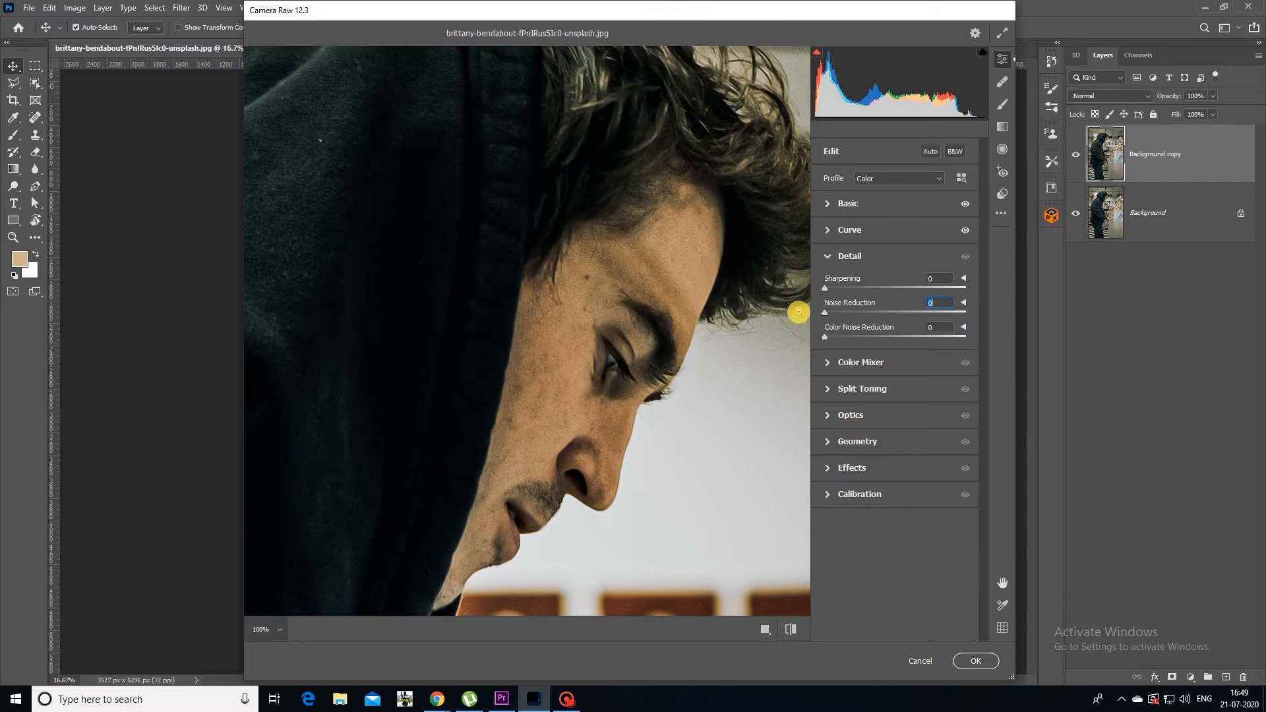
pyautogui.moveTo(845, 311); pyautogui.dragTo(868, 317)
pyautogui.click(855, 336)
pyautogui.click(279, 629)
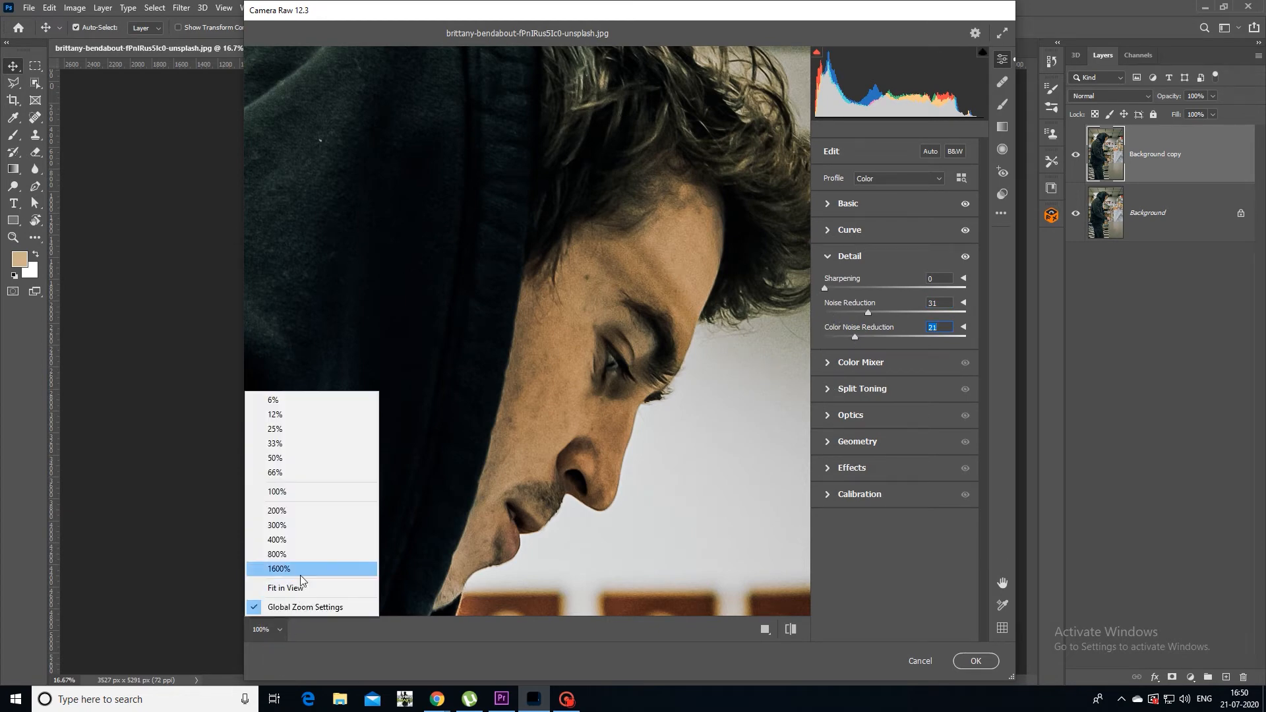
pyautogui.click(286, 588)
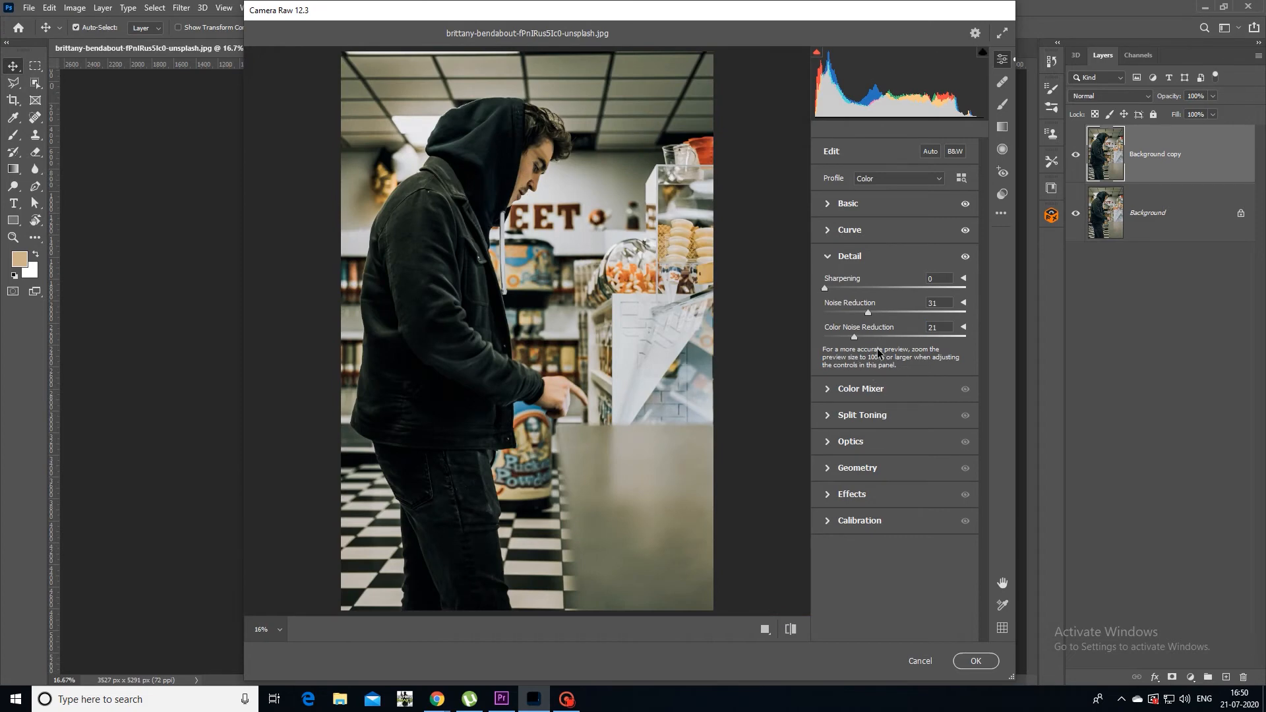
# Brighten the skin tones by raising the Oranges luminance to about +40 in the Color Mixer.
pyautogui.click(825, 390)
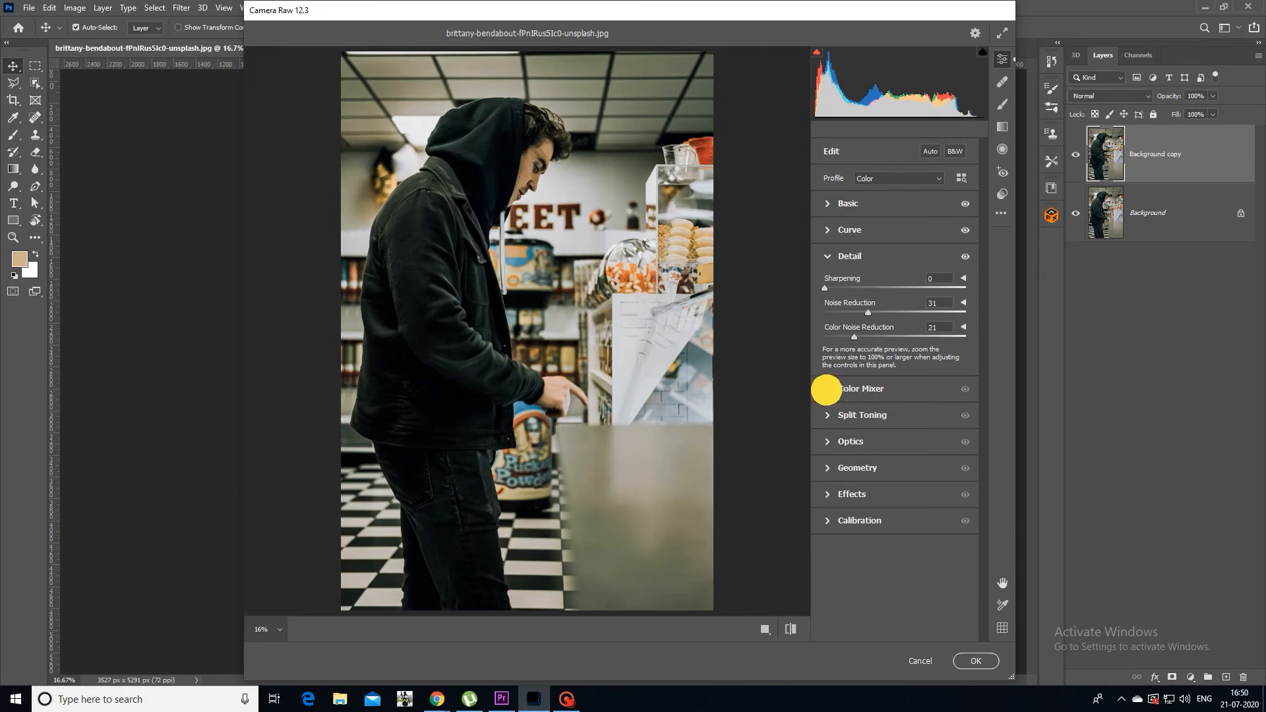
pyautogui.click(829, 323)
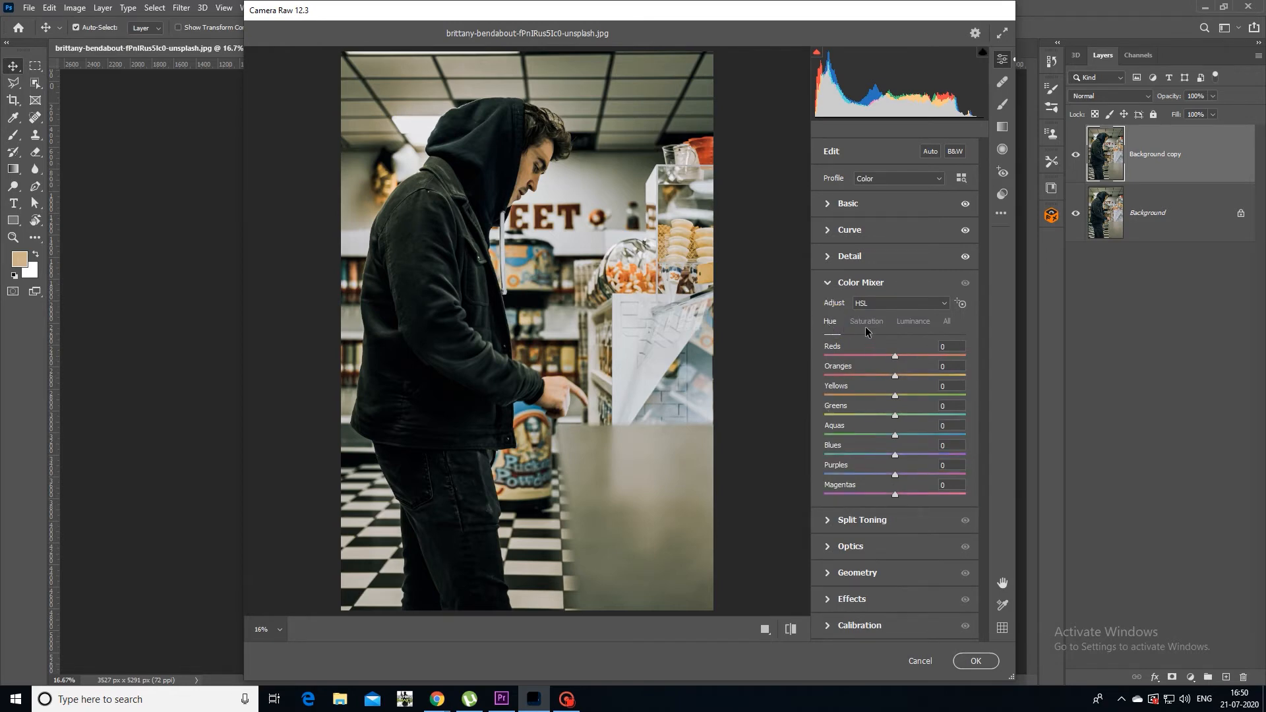
pyautogui.click(869, 323)
pyautogui.click(915, 323)
pyautogui.click(834, 323)
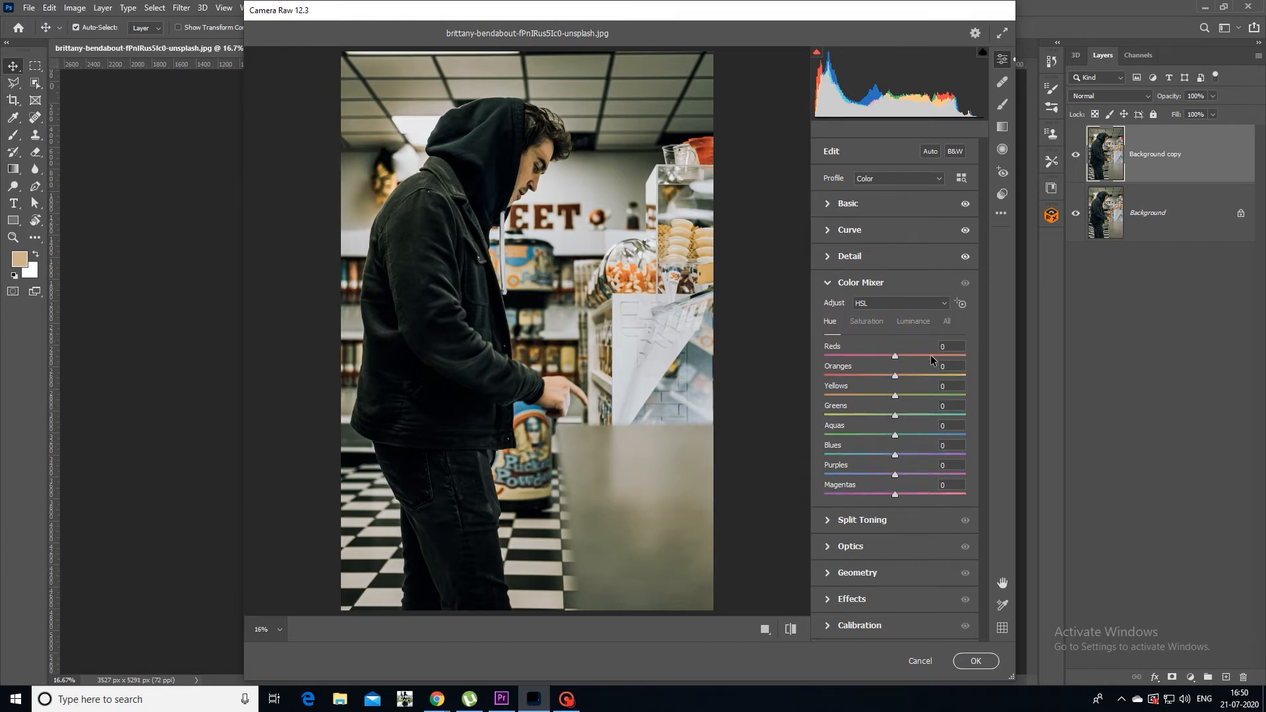
pyautogui.click(870, 327)
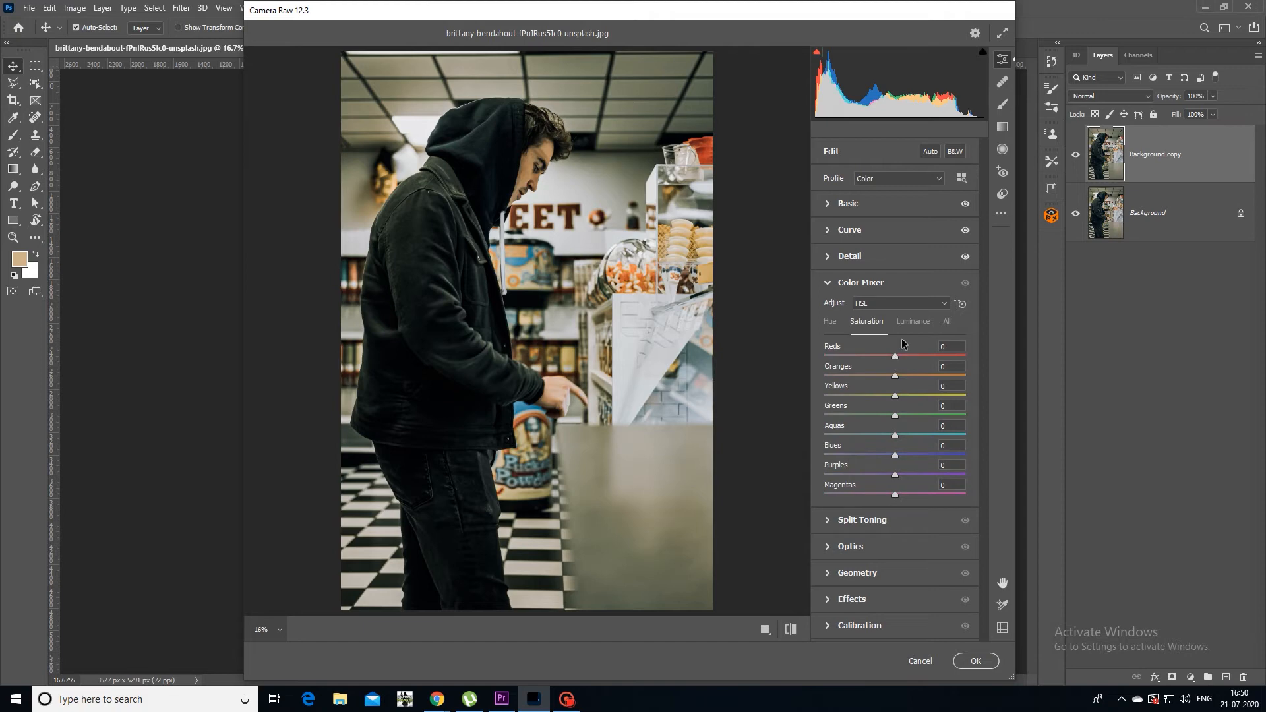
pyautogui.click(910, 322)
pyautogui.moveTo(899, 375); pyautogui.dragTo(927, 378)
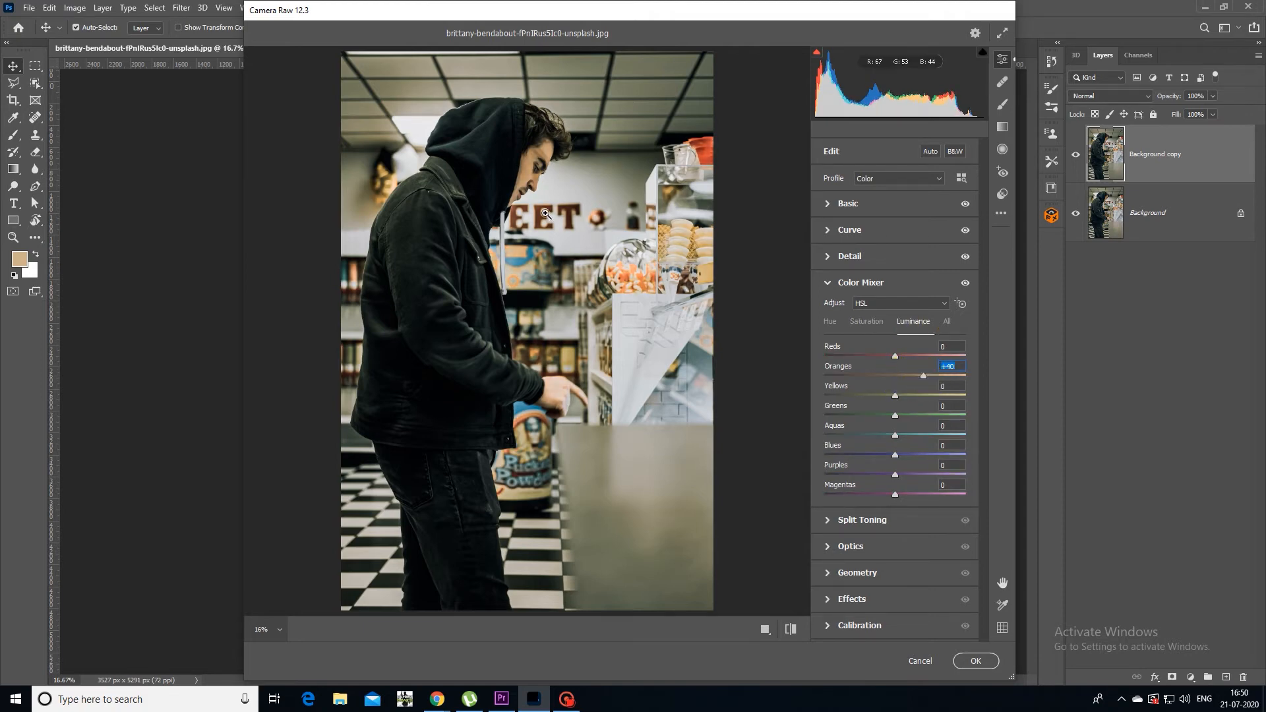
pyautogui.moveTo(918, 374)
pyautogui.mouseDown()
pyautogui.moveTo(893, 371)
pyautogui.moveTo(932, 370)
pyautogui.moveTo(922, 376)
pyautogui.mouseUp()
# Set the Color Mixer saturation of Yellows to -65 and of Greens, Aquas, Blues, Purples and Magentas to -100.
pyautogui.click(872, 323)
pyautogui.moveTo(894, 396); pyautogui.dragTo(783, 423)
pyautogui.moveTo(894, 436); pyautogui.dragTo(800, 468)
pyautogui.moveTo(895, 475); pyautogui.dragTo(798, 476)
pyautogui.moveTo(898, 496); pyautogui.dragTo(807, 496)
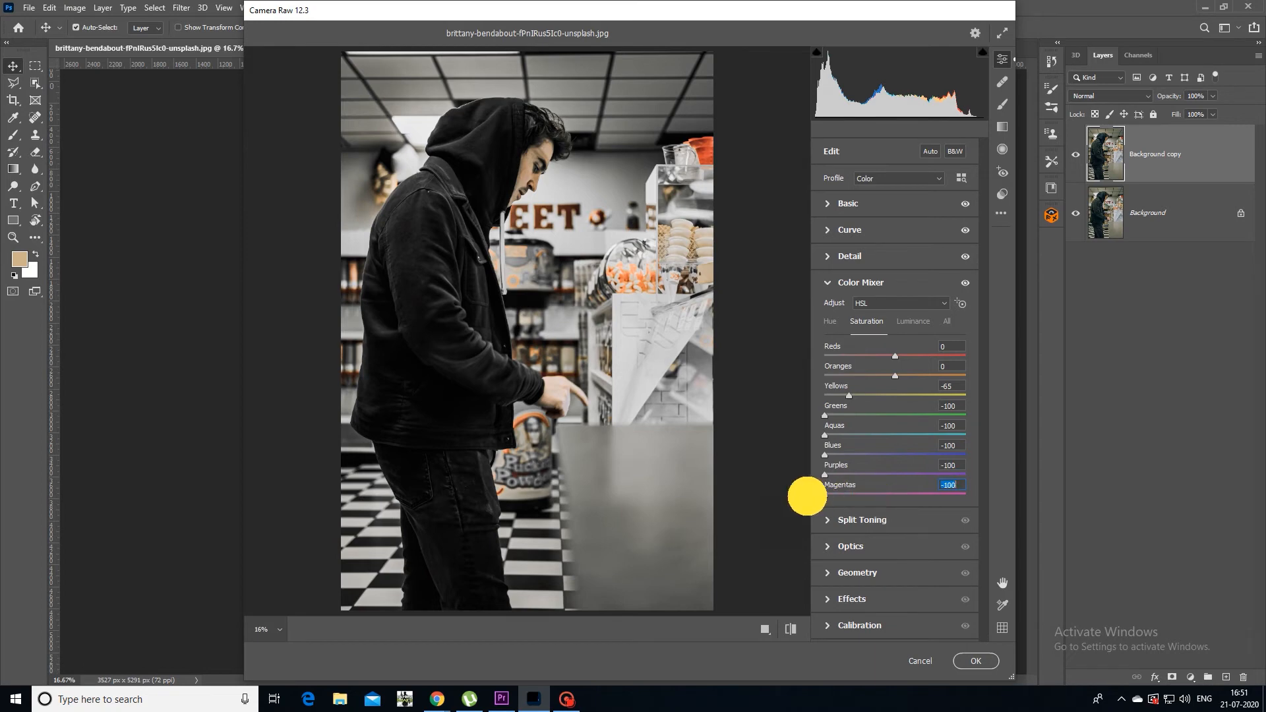
# Try the Reds saturation at -100, and bring it back up to slightly below zero.
pyautogui.moveTo(895, 360); pyautogui.dragTo(804, 366)
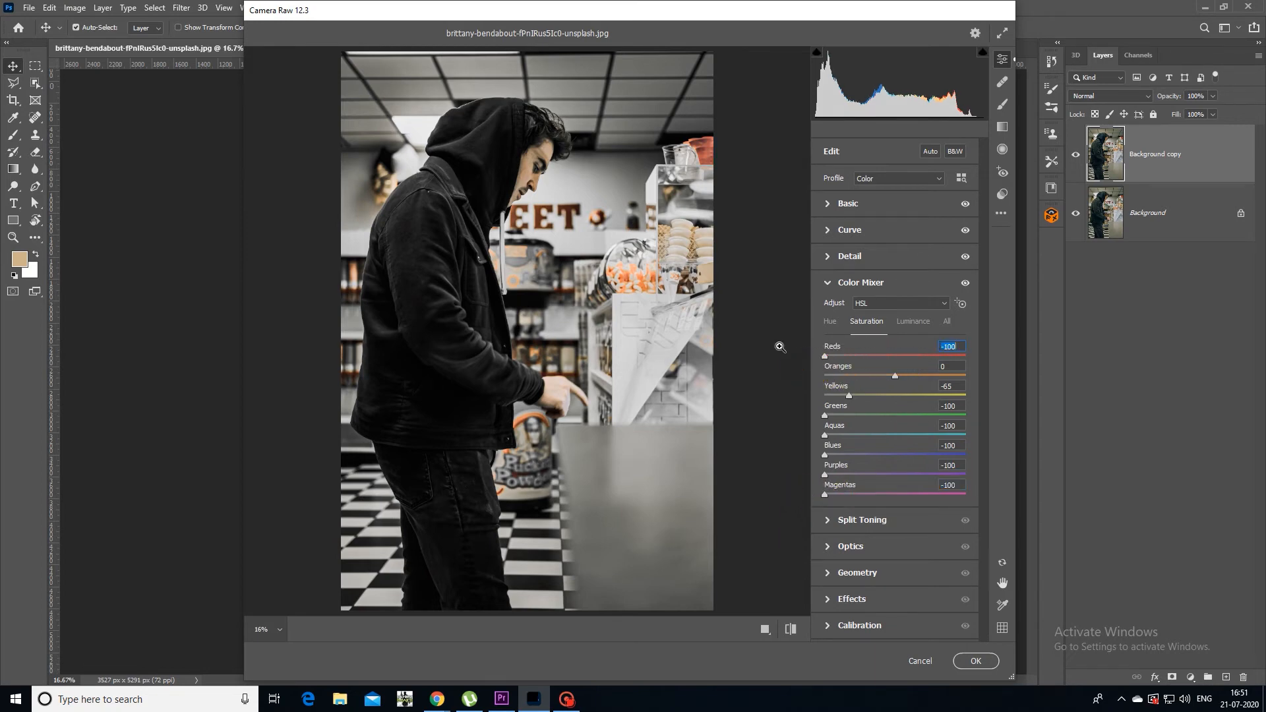
pyautogui.click(814, 353)
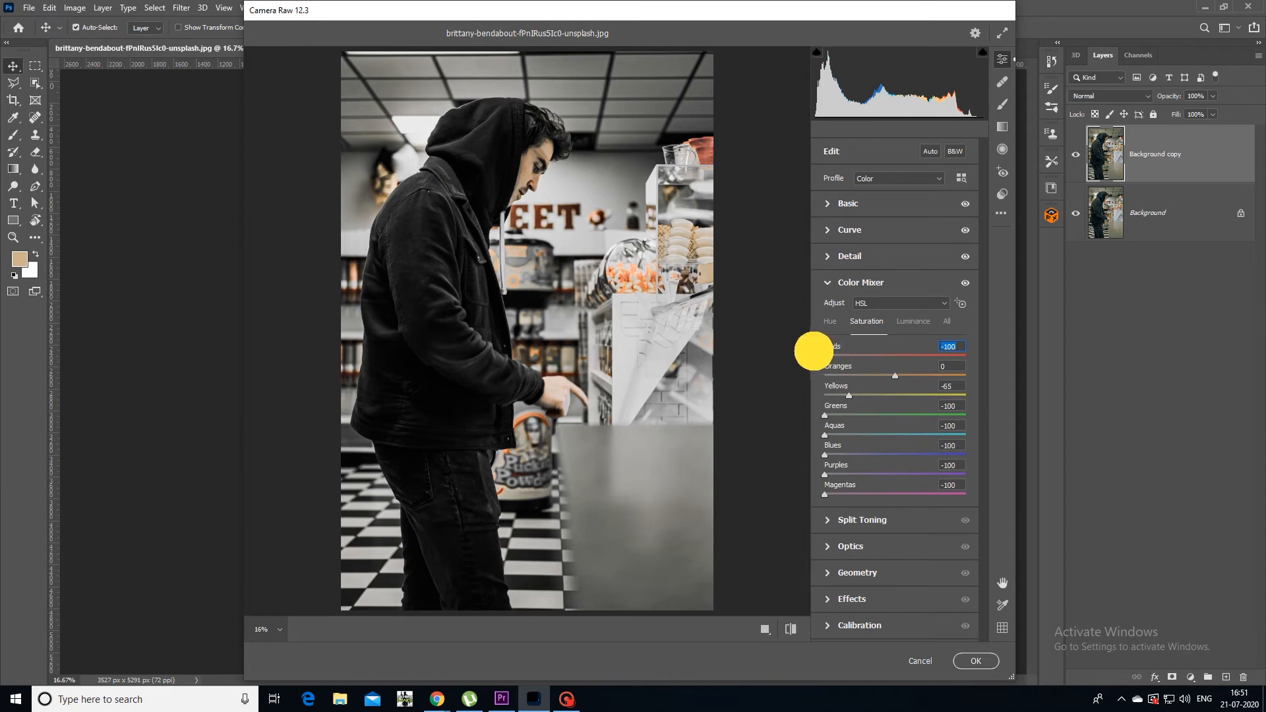
pyautogui.click(833, 321)
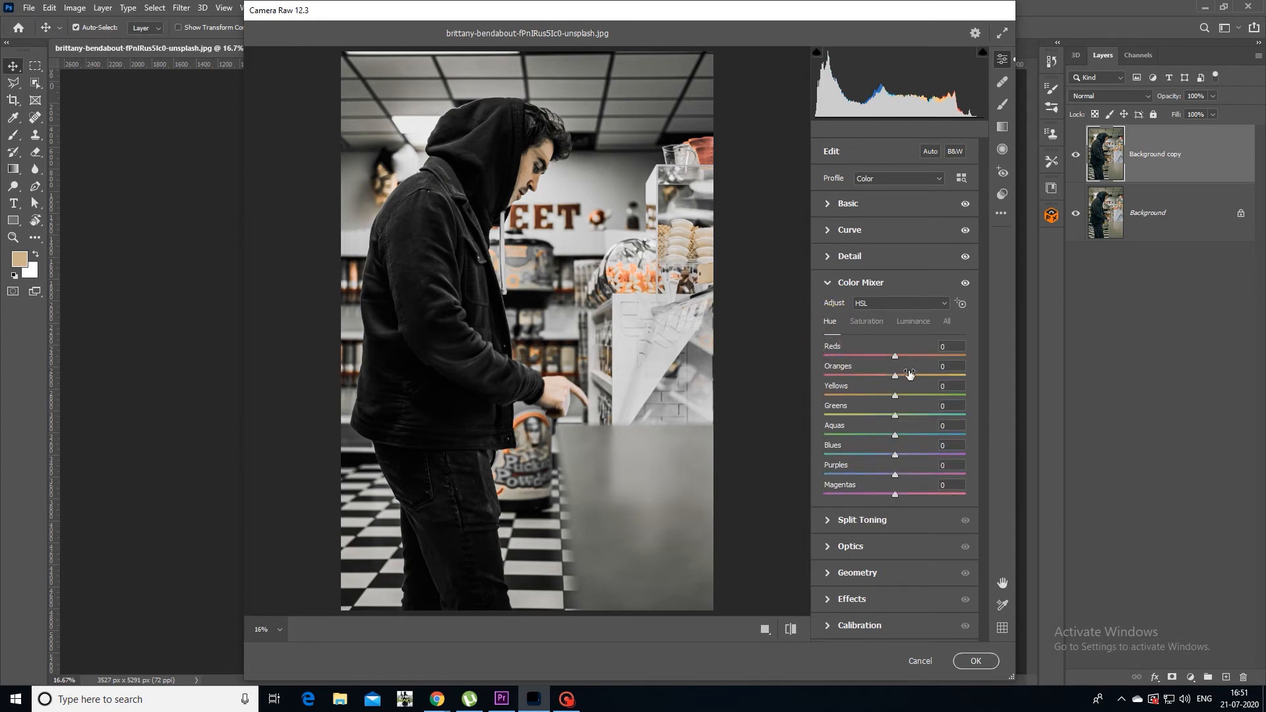
pyautogui.click(868, 322)
pyautogui.moveTo(837, 352); pyautogui.dragTo(887, 355)
# Set the Color Mixer hue of Oranges to -24, Aquas to +100 and Blues to -100.
pyautogui.click(829, 321)
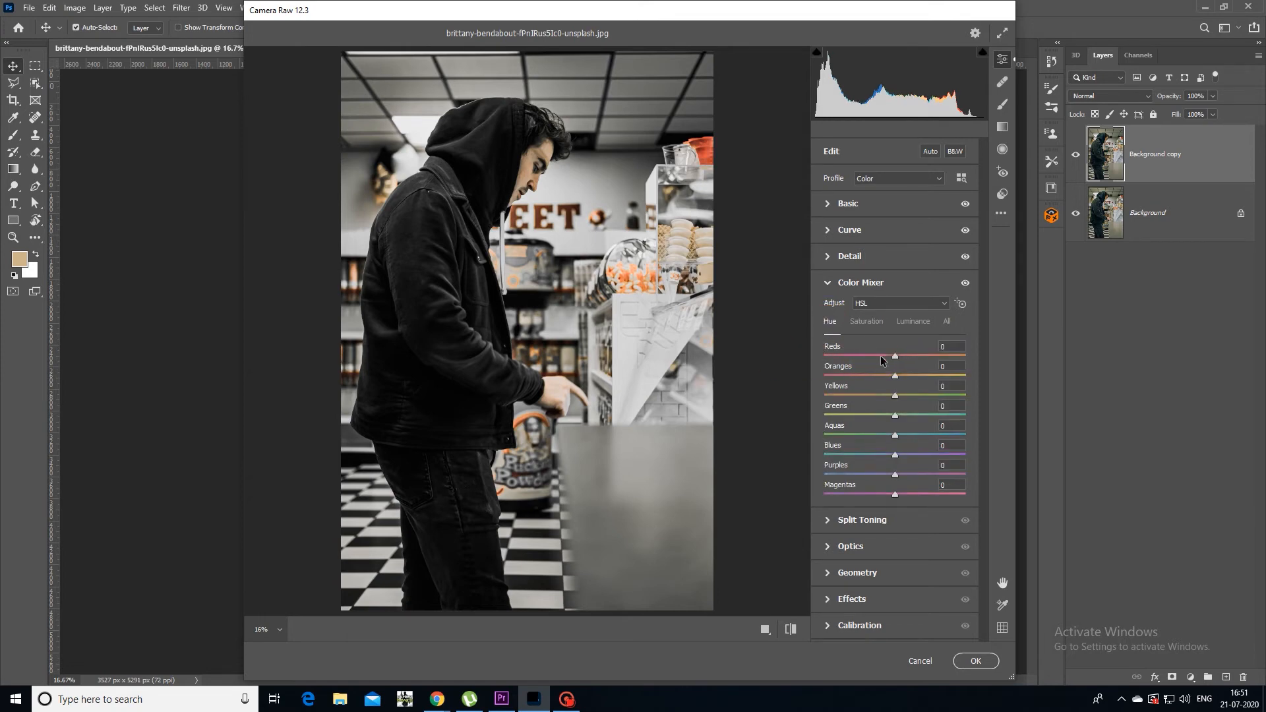
pyautogui.moveTo(895, 376)
pyautogui.mouseDown()
pyautogui.moveTo(909, 377)
pyautogui.moveTo(869, 375)
pyautogui.mouseUp()
pyautogui.click(877, 376)
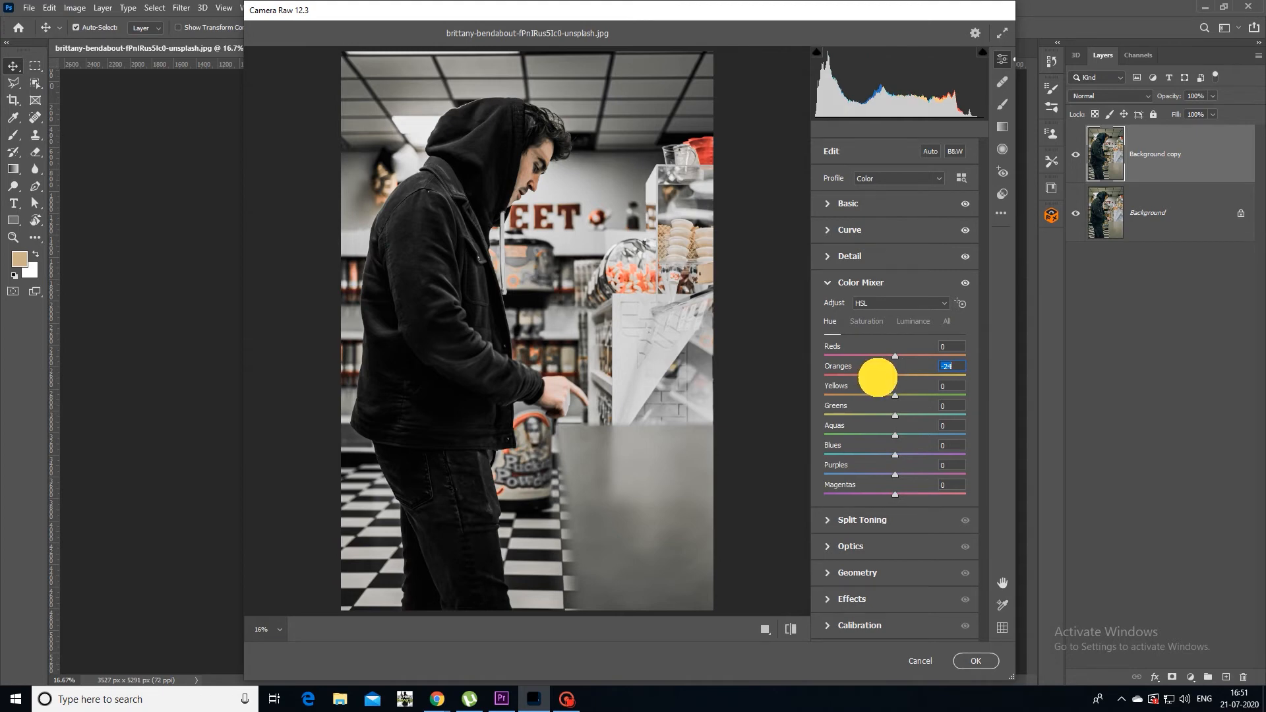
pyautogui.moveTo(894, 436); pyautogui.dragTo(1000, 442)
pyautogui.moveTo(895, 456); pyautogui.dragTo(802, 453)
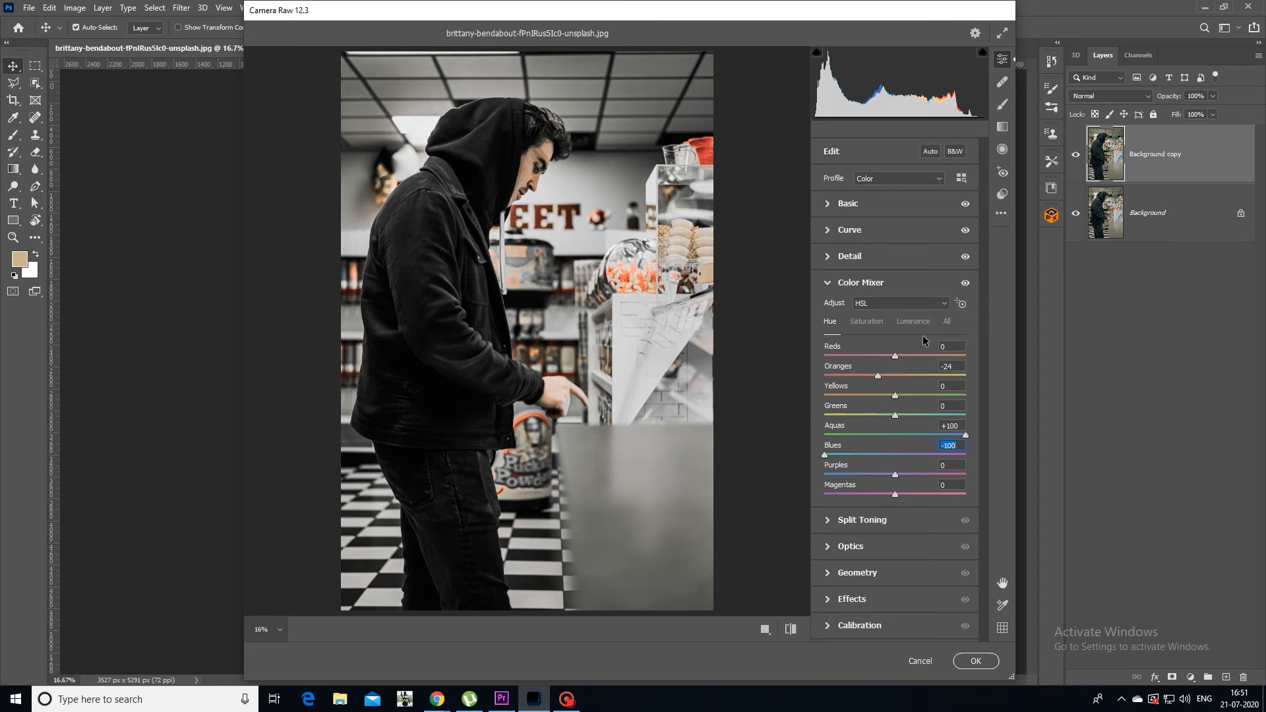
# Apply Split Toning with highlights at hue 212 and saturation 11, and shadows at hue 219 and saturation 10.
pyautogui.click(829, 521)
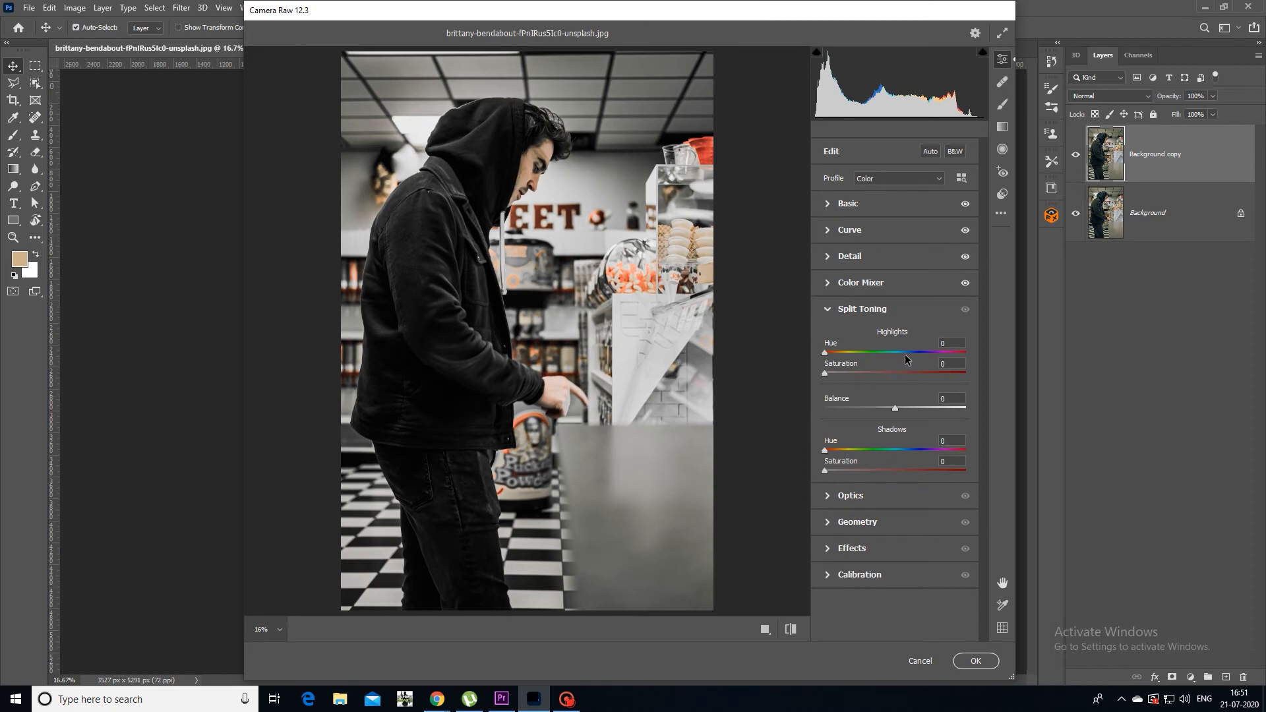
pyautogui.click(907, 352)
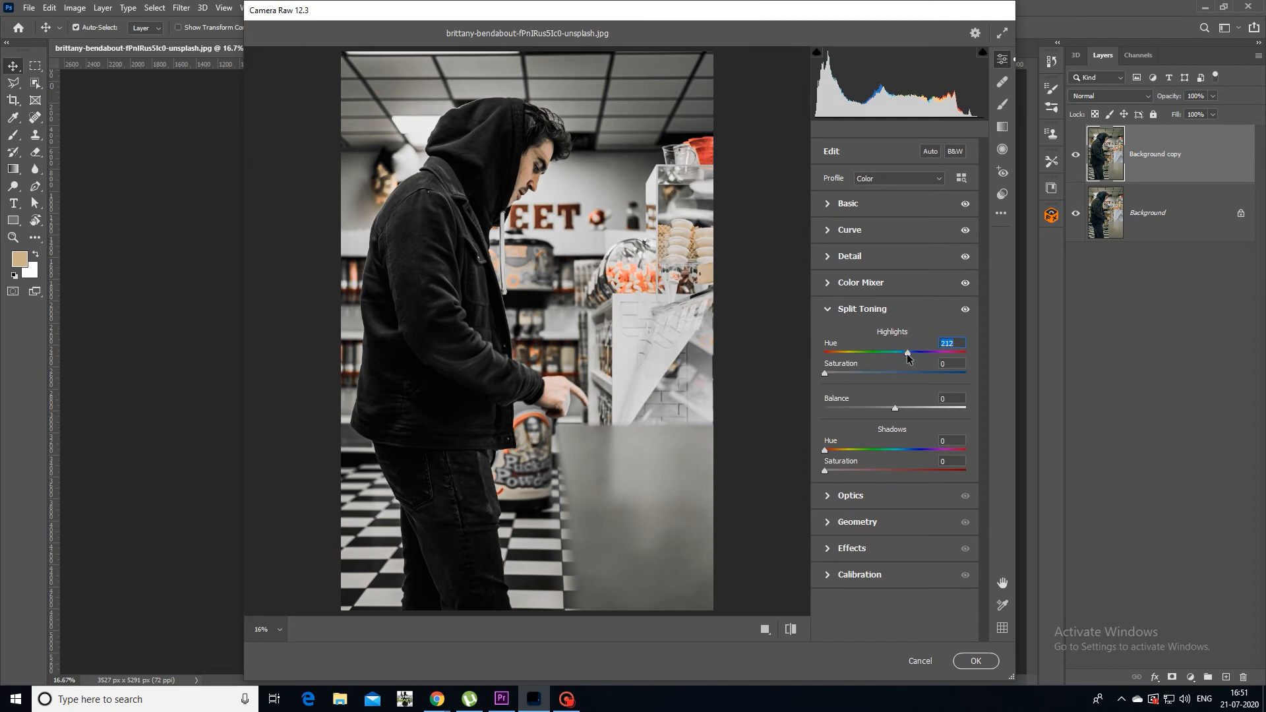
pyautogui.click(840, 373)
pyautogui.click(913, 450)
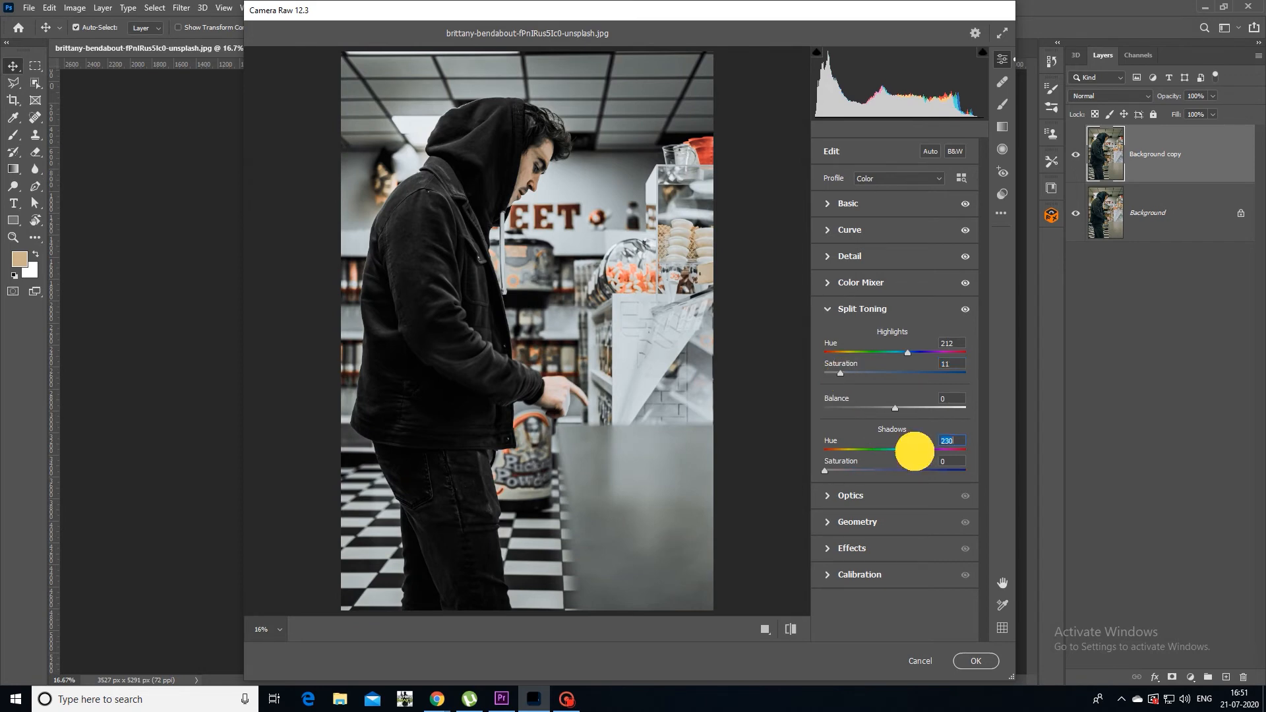
pyautogui.click(910, 451)
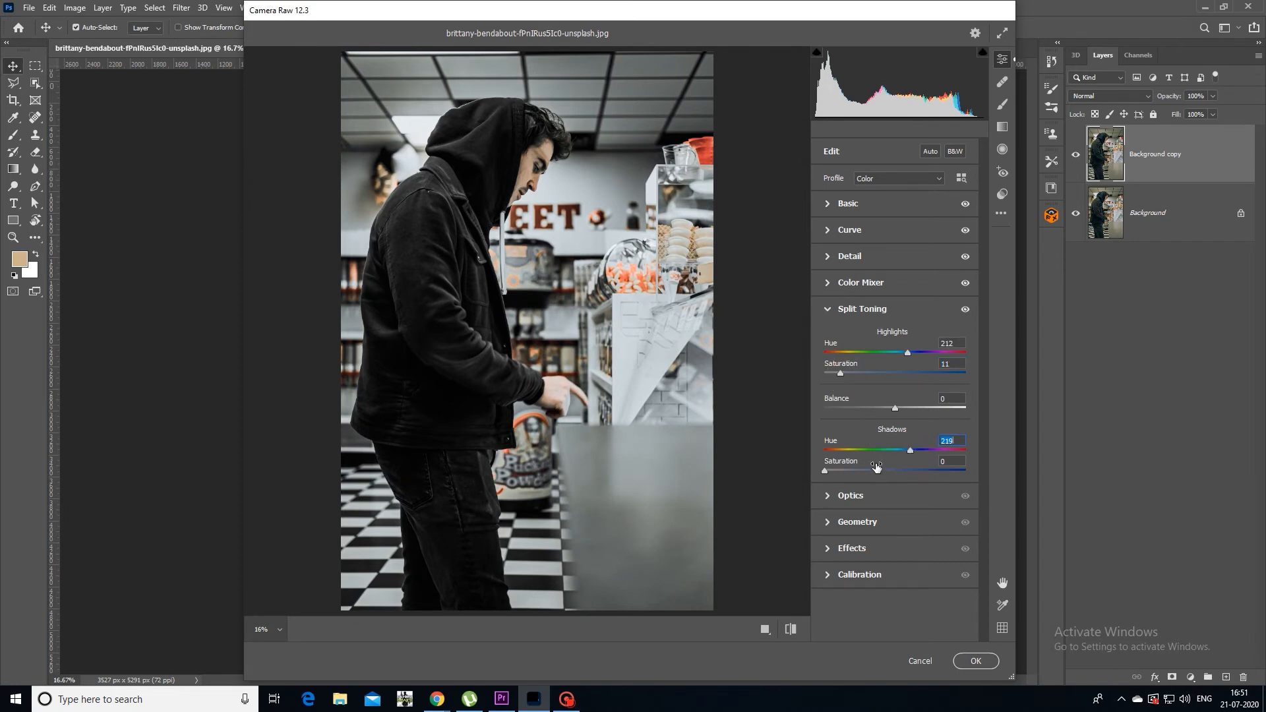
pyautogui.click(838, 470)
# Raise the Color Mixer saturation of Oranges to +44.
pyautogui.click(834, 283)
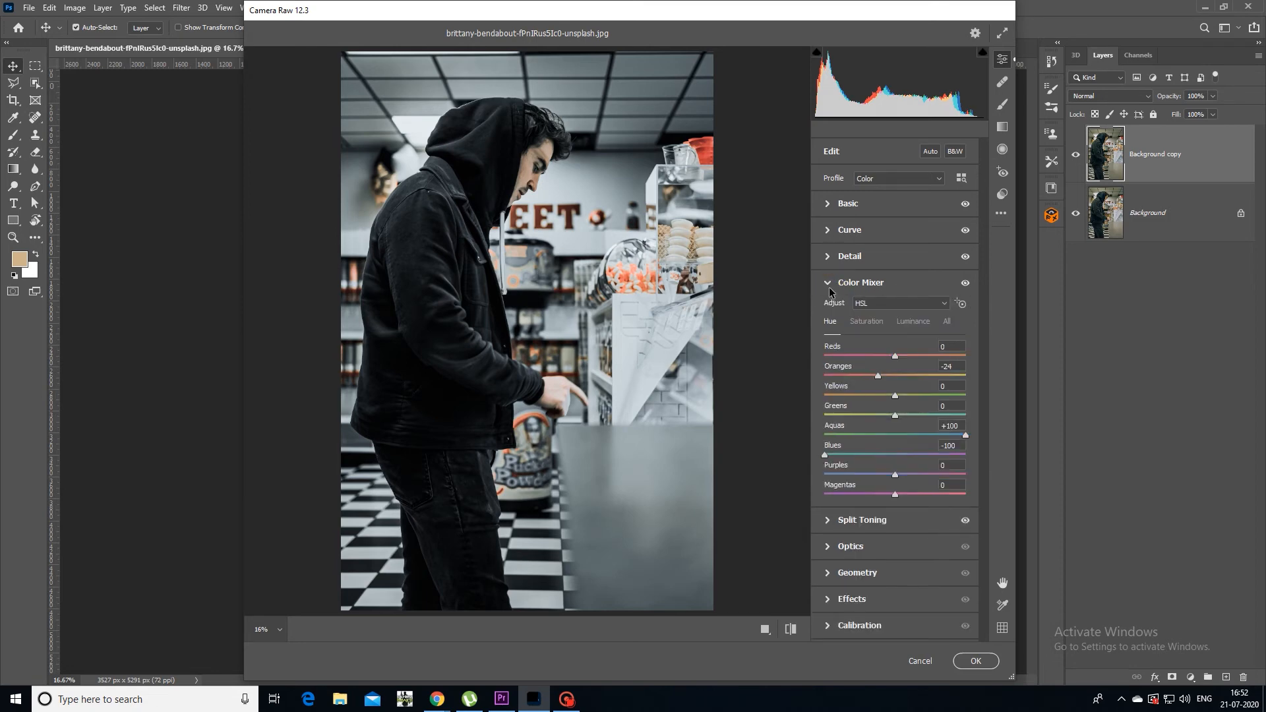
pyautogui.click(864, 321)
pyautogui.moveTo(909, 376); pyautogui.dragTo(925, 376)
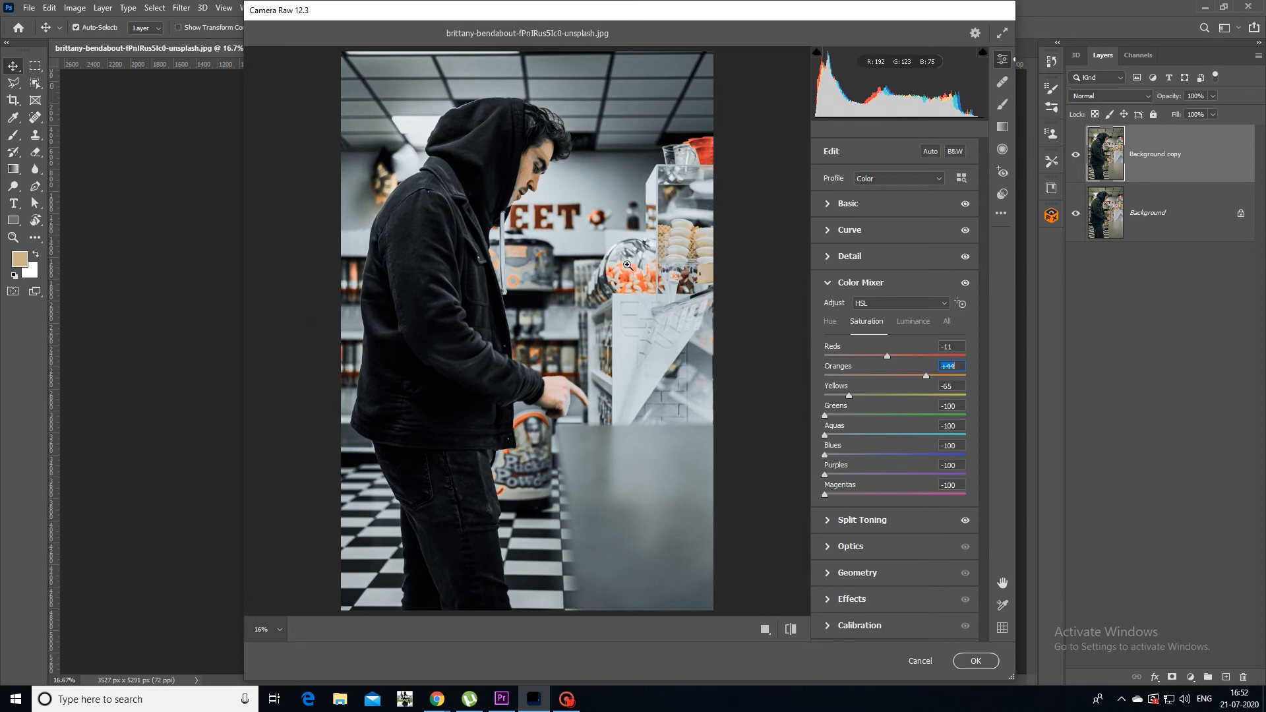
# Paint over the candy jar and stacked cups on the counter with a size 10 adjustment brush and set its saturation to -77.
pyautogui.click(1003, 105)
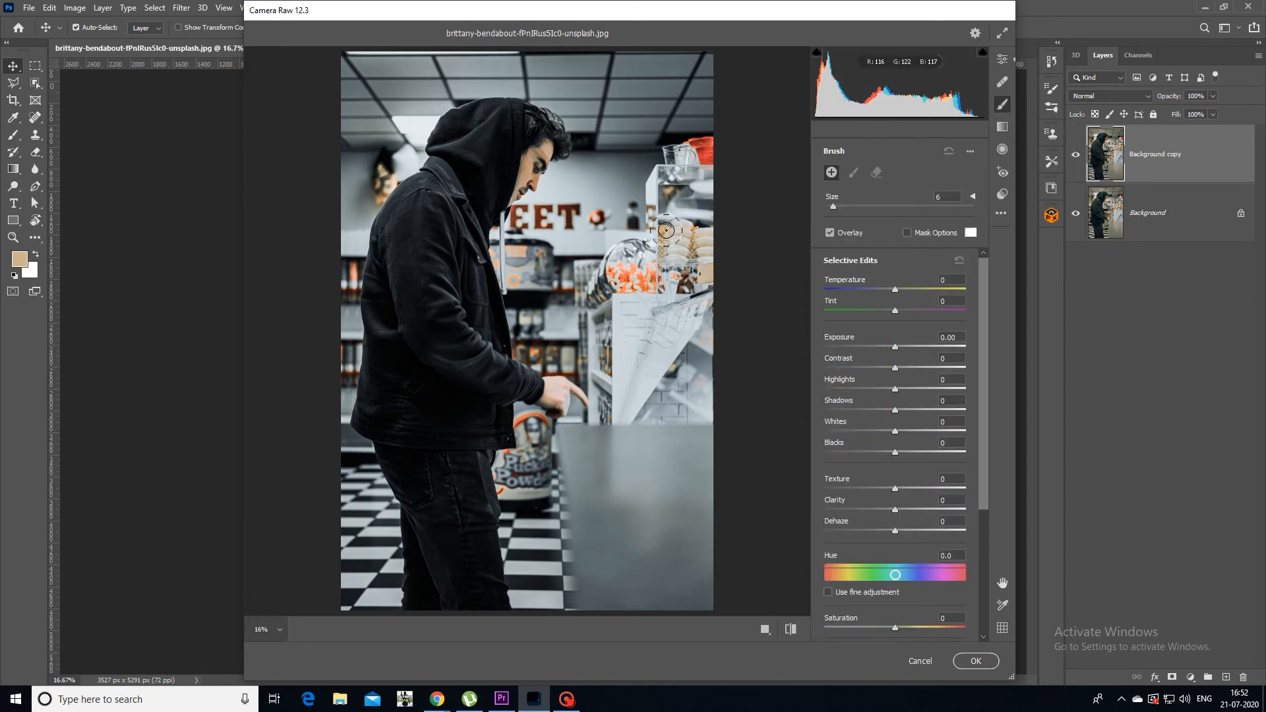
pyautogui.press(']')
pyautogui.press(']')
pyautogui.press(']')
pyautogui.press(']')
pyautogui.moveTo(626, 246)
pyautogui.mouseDown()
pyautogui.moveTo(615, 306)
pyautogui.moveTo(634, 265)
pyautogui.moveTo(663, 280)
pyautogui.moveTo(696, 226)
pyautogui.moveTo(687, 307)
pyautogui.moveTo(699, 166)
pyautogui.moveTo(662, 192)
pyautogui.moveTo(559, 216)
pyautogui.mouseUp()
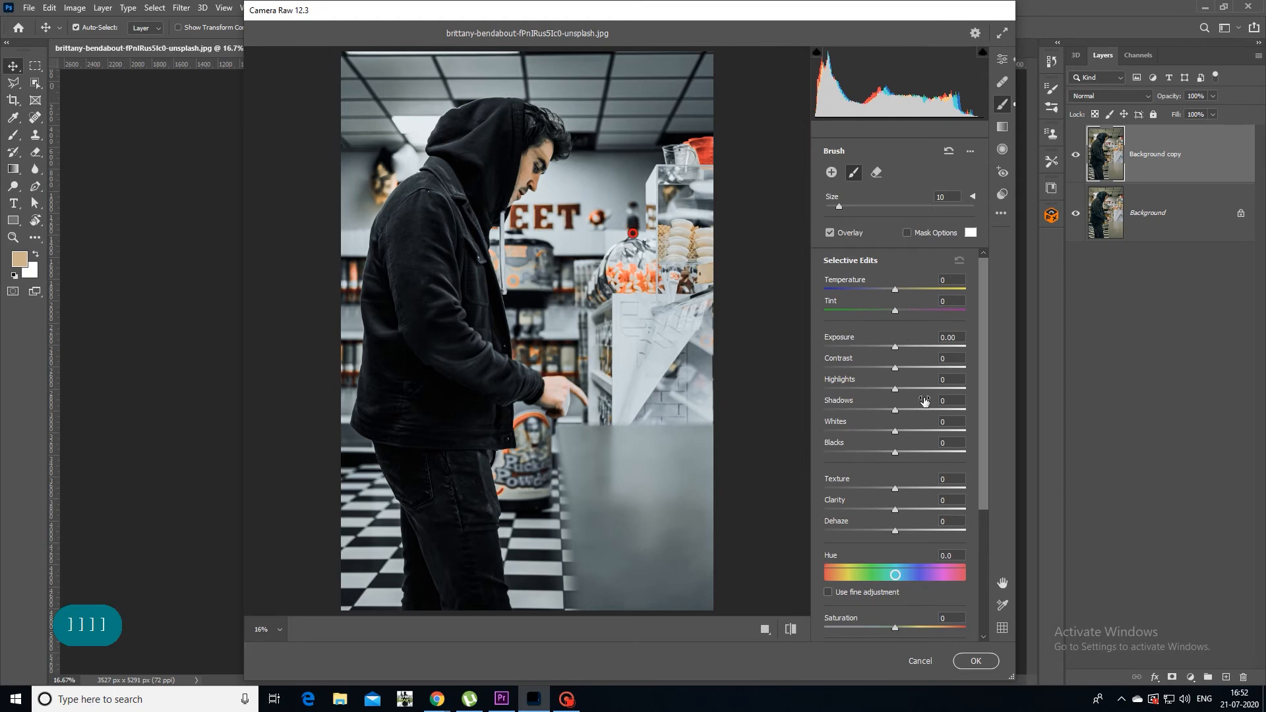
pyautogui.scroll(-5, 908, 488)
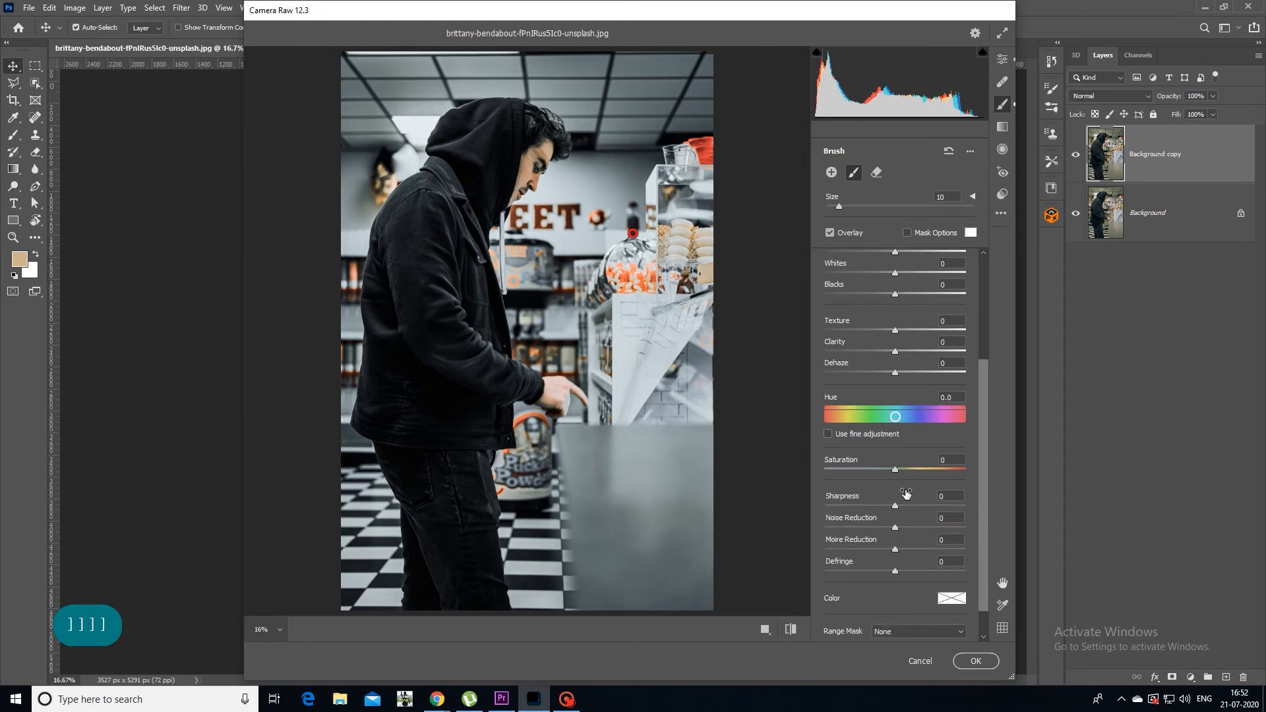
pyautogui.moveTo(896, 471); pyautogui.dragTo(843, 472)
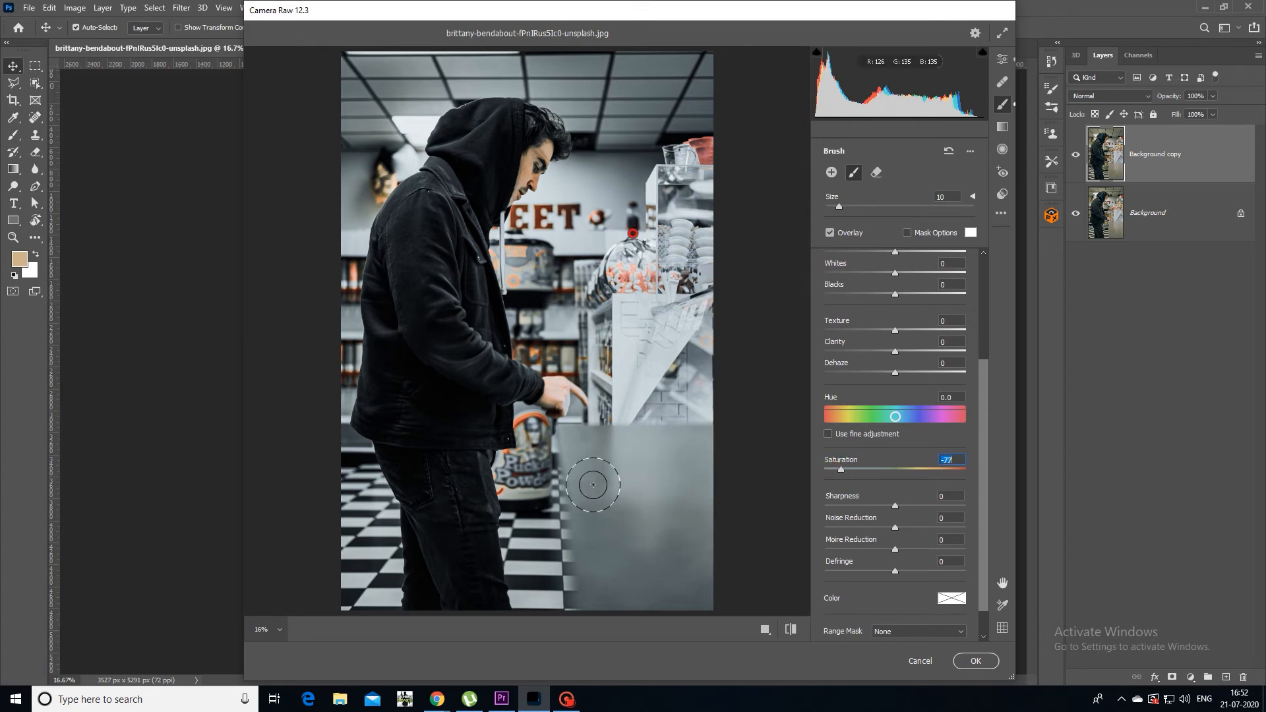
# Reduce the adjustment brush size to 3 and paint the desaturation over the colored bucket beneath the man's hand.
pyautogui.press('[')
pyautogui.press('[')
pyautogui.press('[')
pyautogui.press('[')
pyautogui.press('[')
pyautogui.press('[')
pyautogui.press('[')
pyautogui.press('[')
pyautogui.press('[')
pyautogui.press('[')
pyautogui.press('[')
pyautogui.press('[')
pyautogui.press('[')
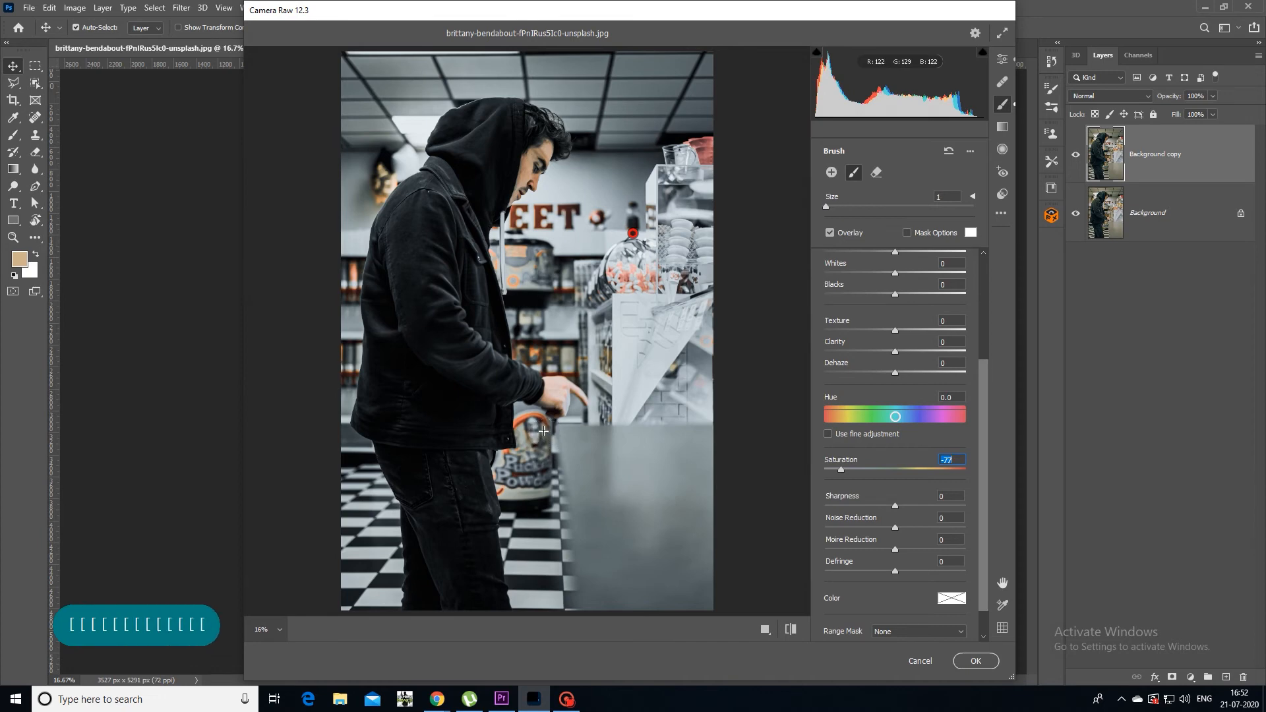
pyautogui.press(']')
pyautogui.moveTo(544, 425); pyautogui.dragTo(527, 422)
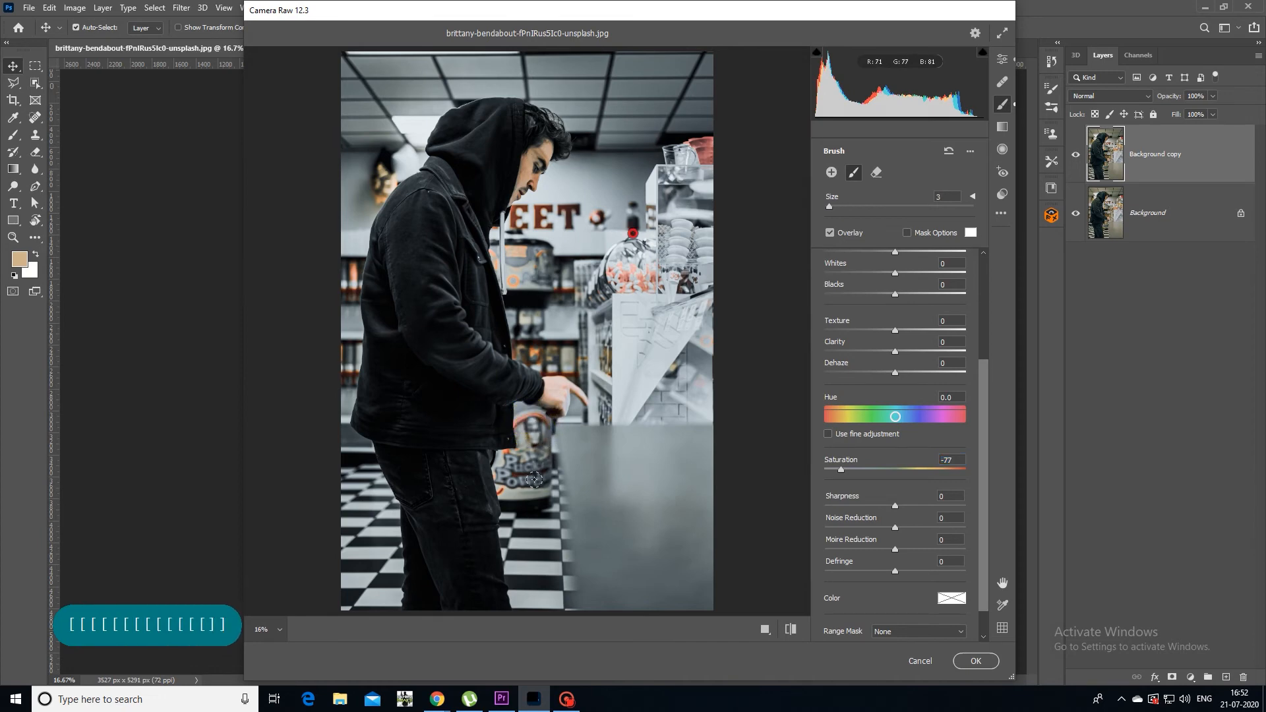
pyautogui.moveTo(501, 475); pyautogui.dragTo(503, 489)
# Paint the desaturation over the background shelves, the wall decorations, the tub behind the man and the glass display case.
pyautogui.moveTo(337, 250)
pyautogui.mouseDown()
pyautogui.moveTo(351, 288)
pyautogui.moveTo(339, 369)
pyautogui.mouseUp()
pyautogui.moveTo(370, 191)
pyautogui.mouseDown()
pyautogui.moveTo(378, 170)
pyautogui.moveTo(370, 201)
pyautogui.mouseUp()
pyautogui.click(596, 215)
pyautogui.moveTo(520, 215); pyautogui.dragTo(515, 220)
pyautogui.moveTo(522, 269)
pyautogui.mouseDown()
pyautogui.moveTo(514, 256)
pyautogui.moveTo(523, 285)
pyautogui.moveTo(512, 265)
pyautogui.moveTo(545, 248)
pyautogui.moveTo(501, 263)
pyautogui.moveTo(498, 252)
pyautogui.mouseUp()
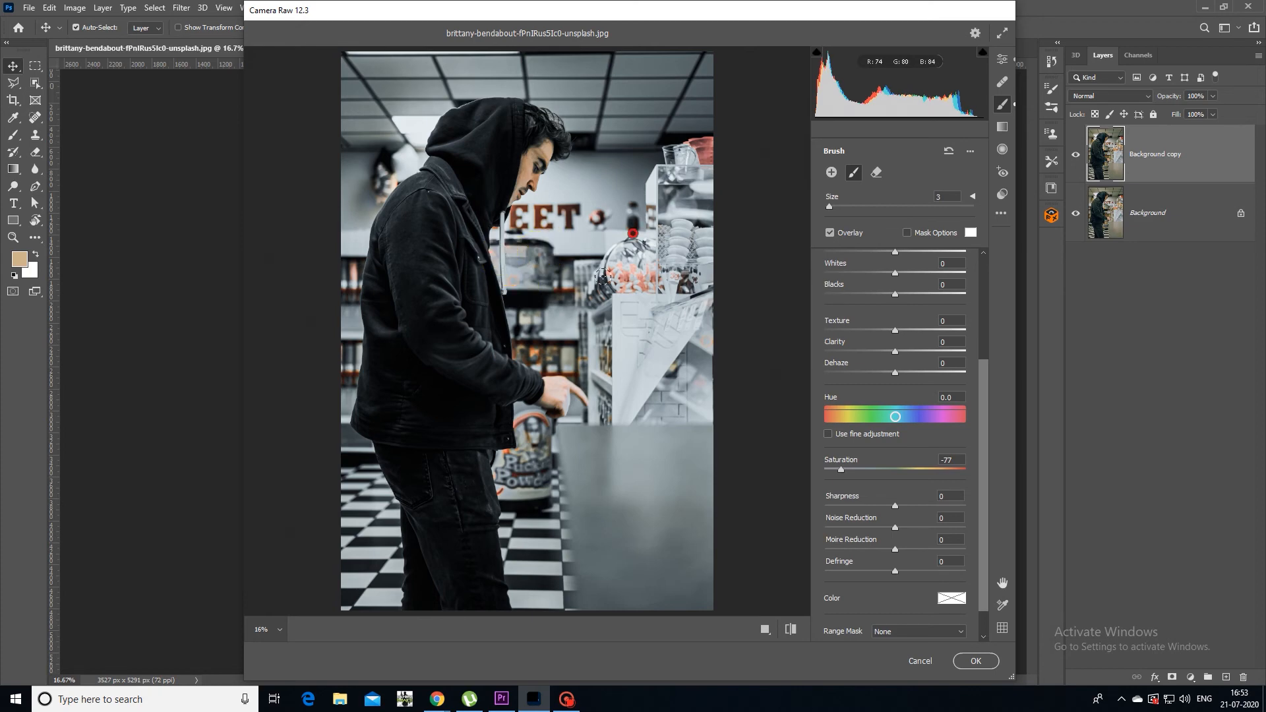
pyautogui.moveTo(620, 357)
pyautogui.mouseDown()
pyautogui.moveTo(534, 356)
pyautogui.moveTo(547, 332)
pyautogui.mouseUp()
pyautogui.moveTo(669, 364)
pyautogui.mouseDown()
pyautogui.moveTo(712, 331)
pyautogui.moveTo(725, 371)
pyautogui.mouseUp()
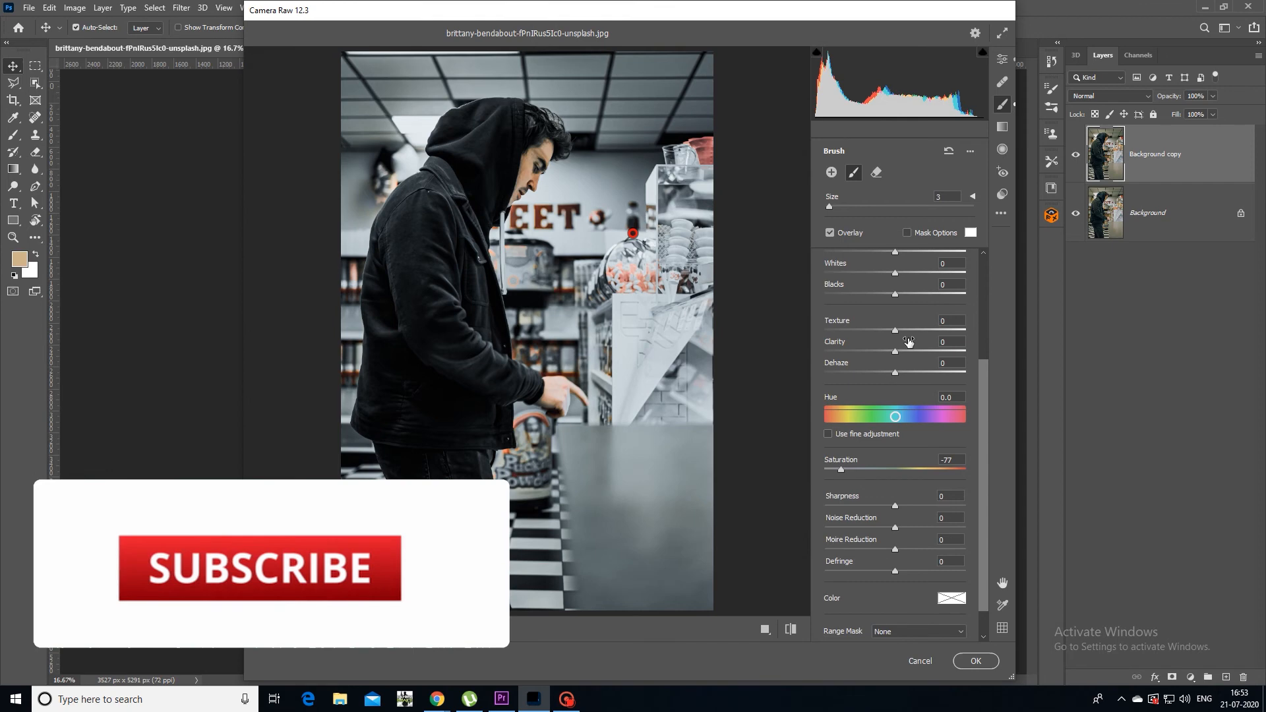
# Keep the grain at 0, set the vignetting to -12 and apply the Camera Raw filter to the layer.
pyautogui.click(1001, 61)
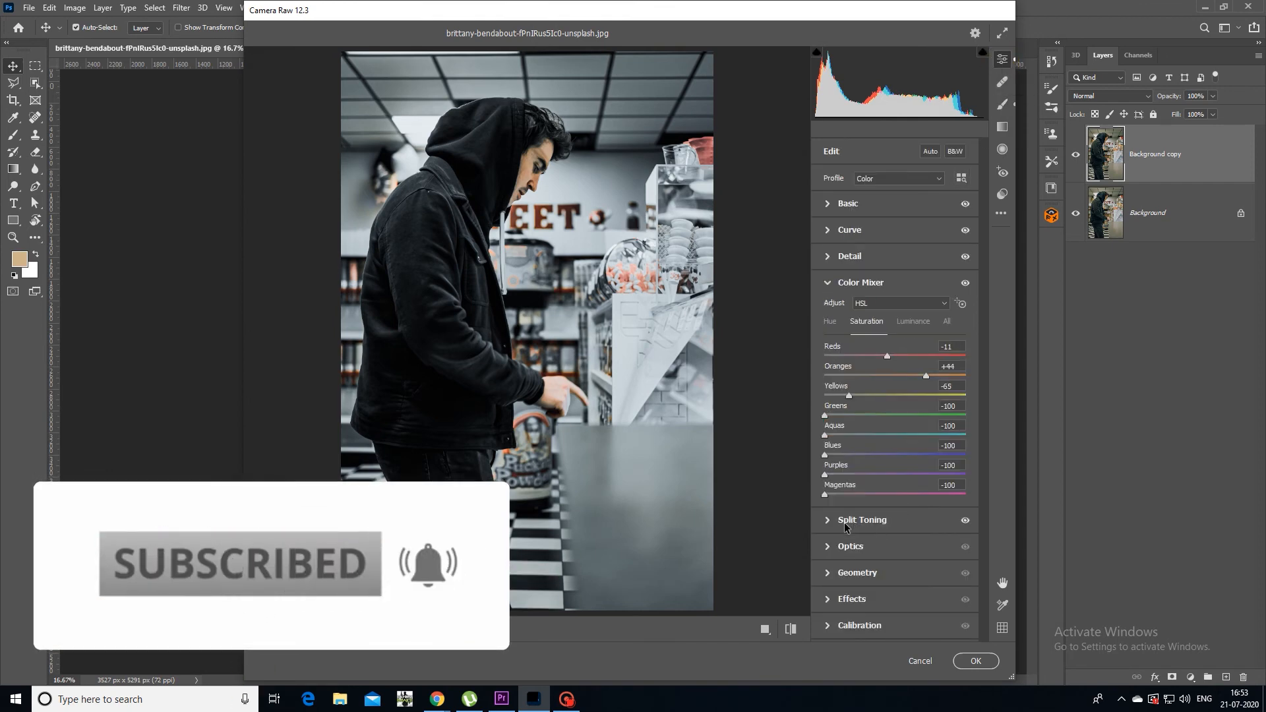
pyautogui.click(828, 520)
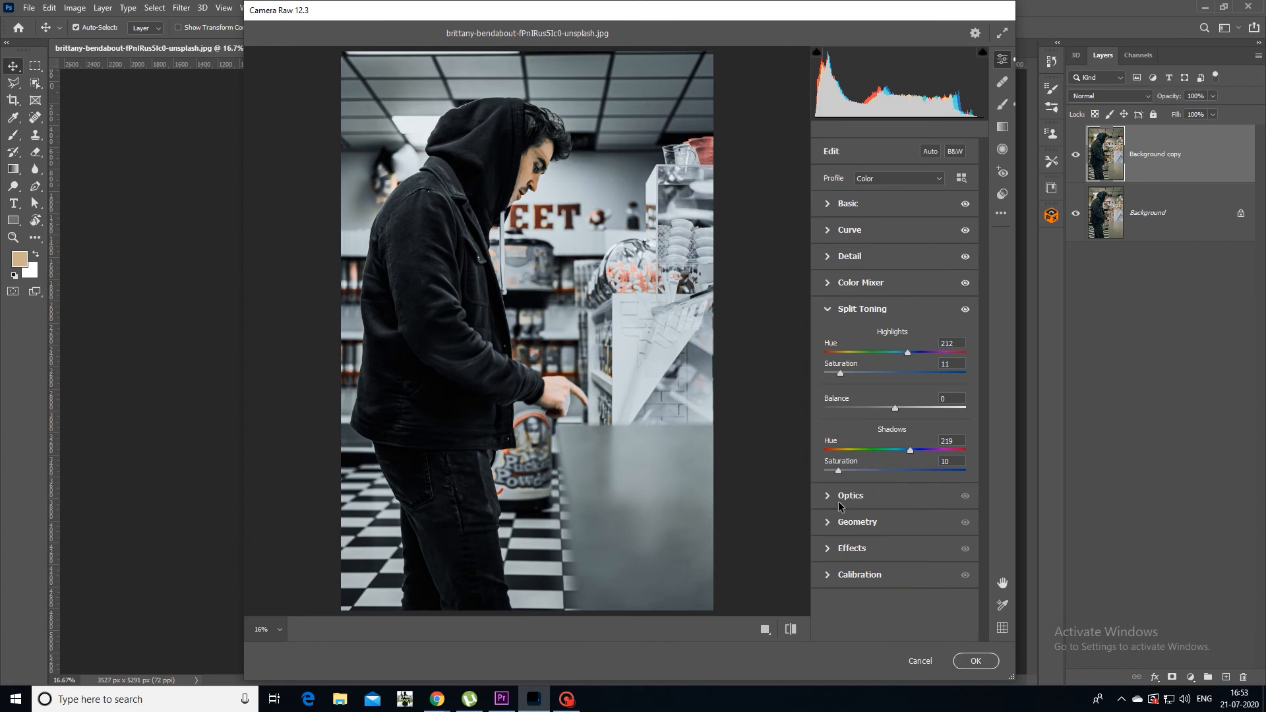
pyautogui.click(825, 550)
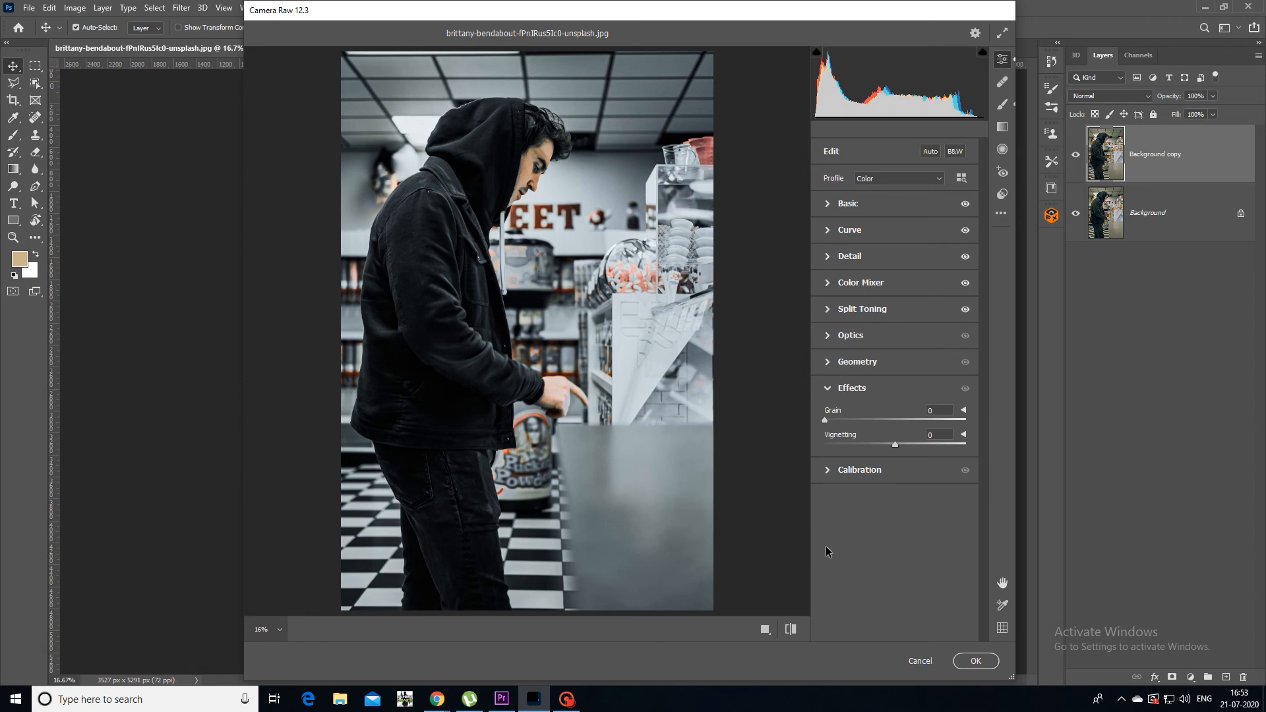
pyautogui.moveTo(834, 420); pyautogui.dragTo(786, 441)
pyautogui.moveTo(892, 444)
pyautogui.mouseDown()
pyautogui.moveTo(922, 444)
pyautogui.moveTo(883, 451)
pyautogui.mouseUp()
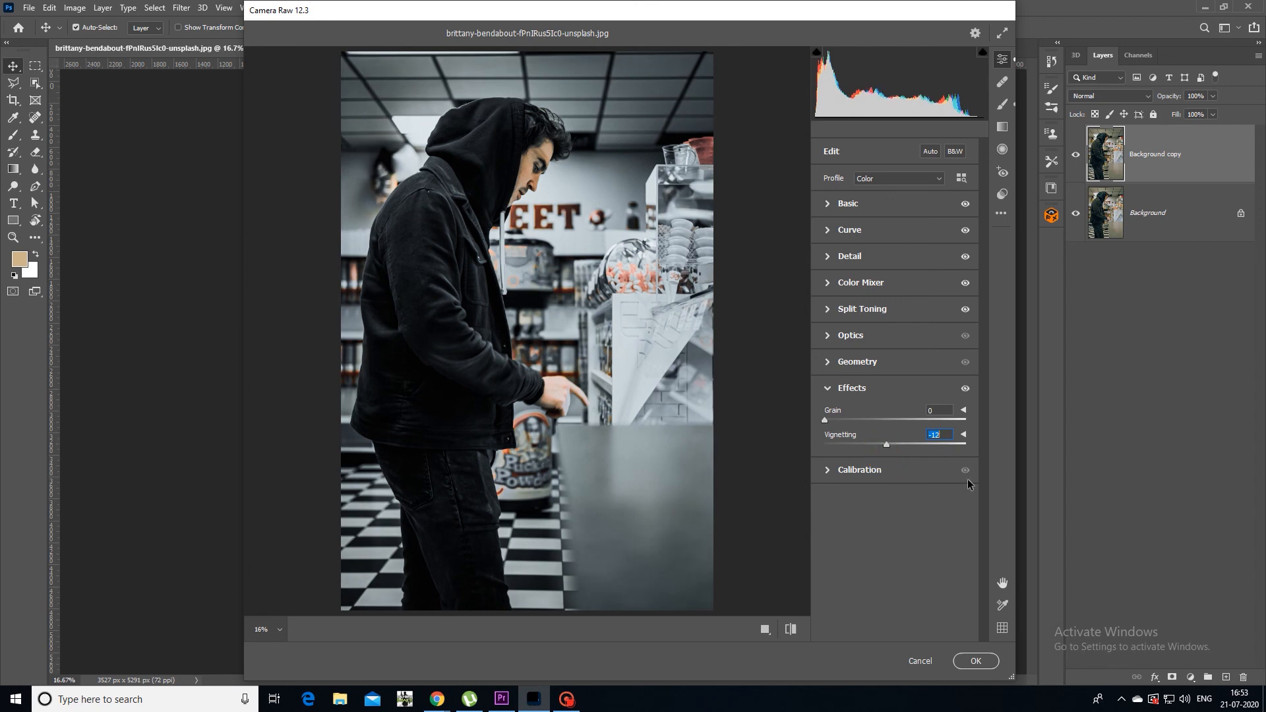
pyautogui.click(971, 666)
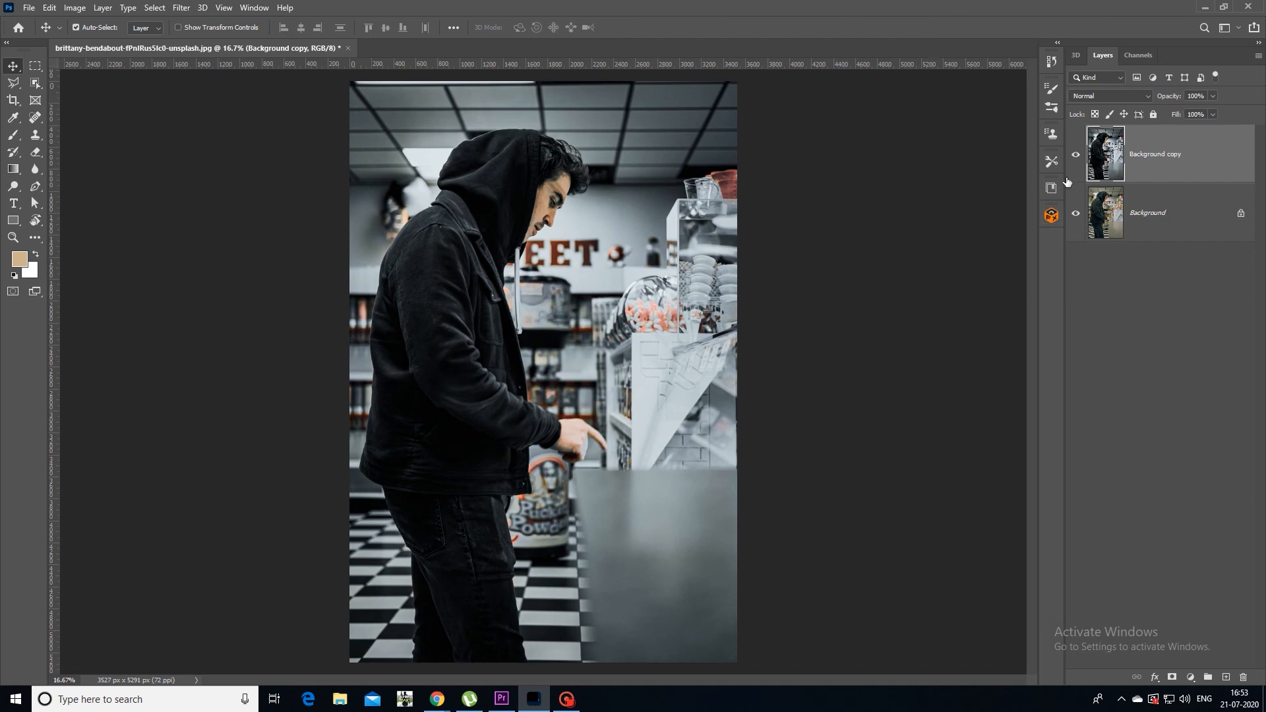
# Toggle the visibility of the Background copy layer to compare the graded image with the original.
pyautogui.click(1076, 156)
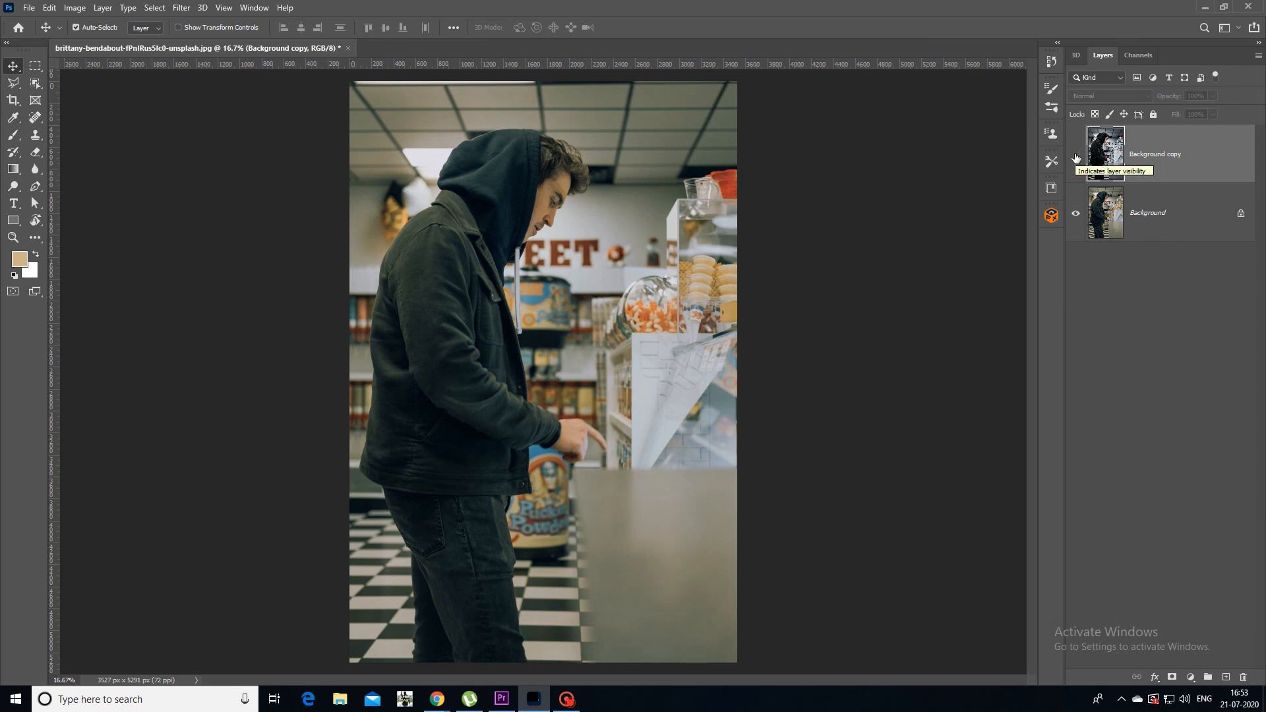
pyautogui.click(1075, 157)
pyautogui.click(1075, 157)
pyautogui.click(1076, 157)
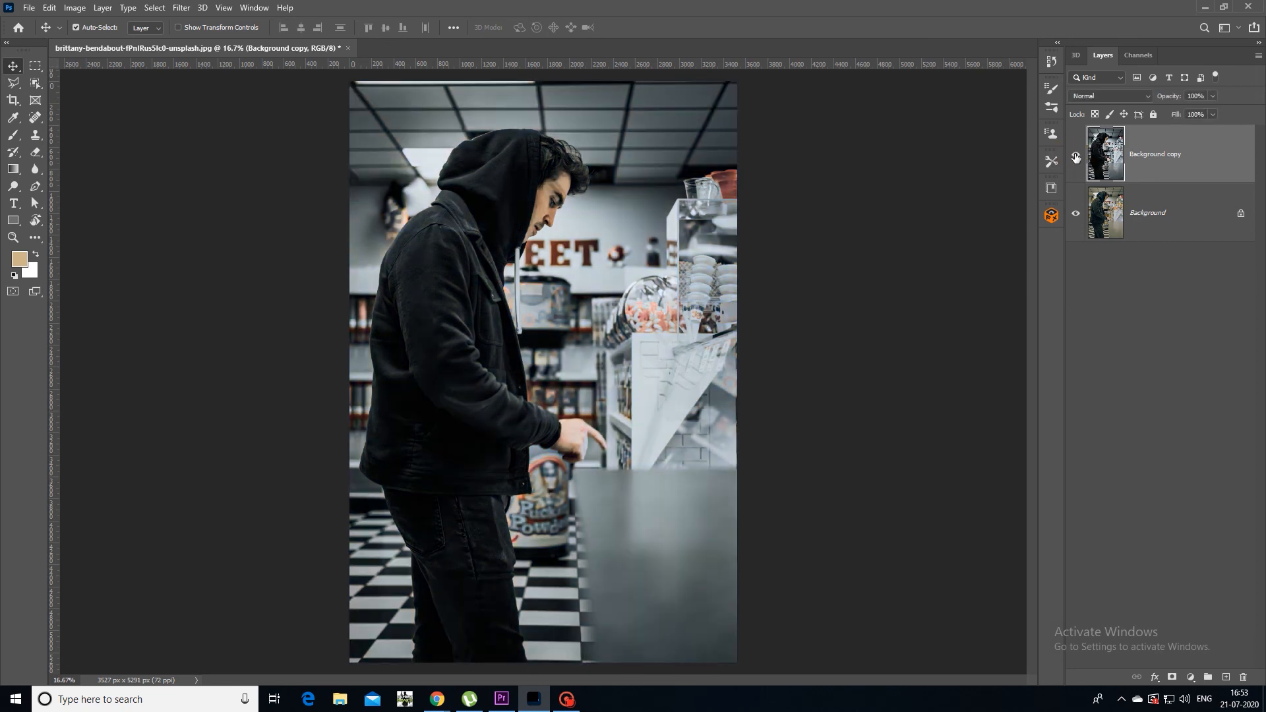
pyautogui.click(1076, 157)
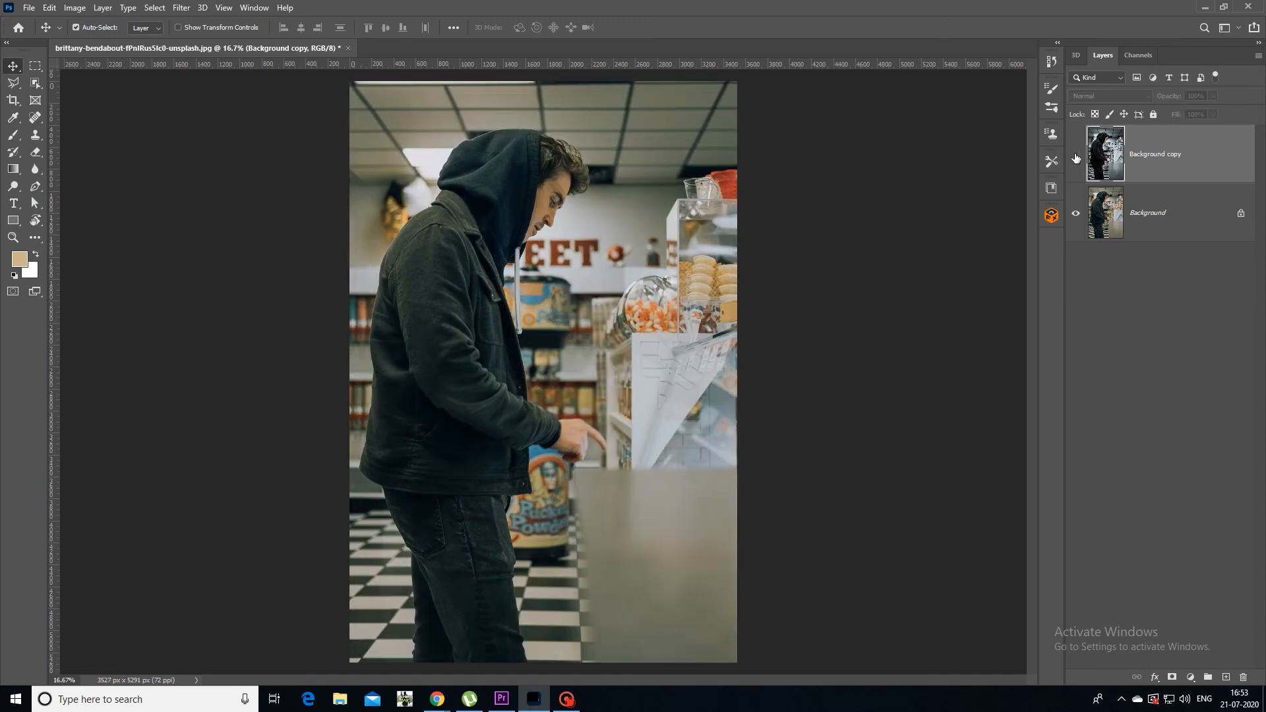
pyautogui.click(1076, 157)
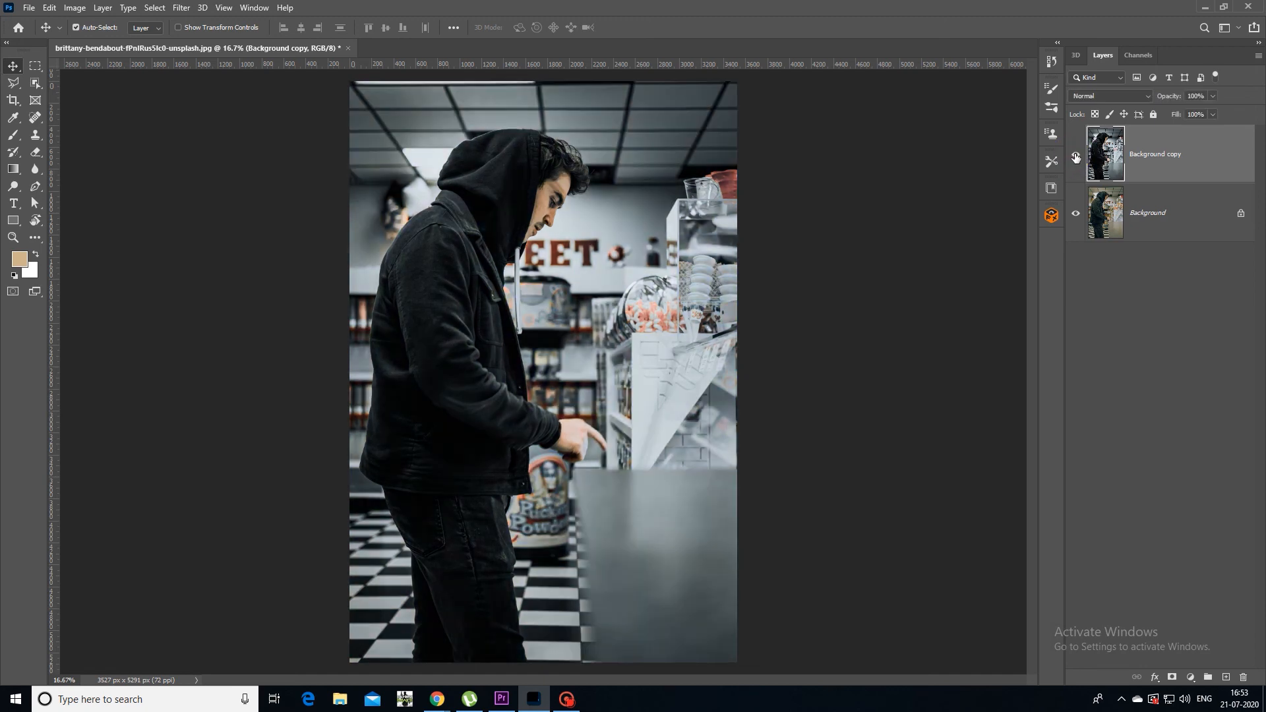
# Examine the graded portrait up close, from the man's face down to the floor, and return to the whole image.
pyautogui.hotkey('ctrl', '=')
pyautogui.hotkey('ctrl', '=')
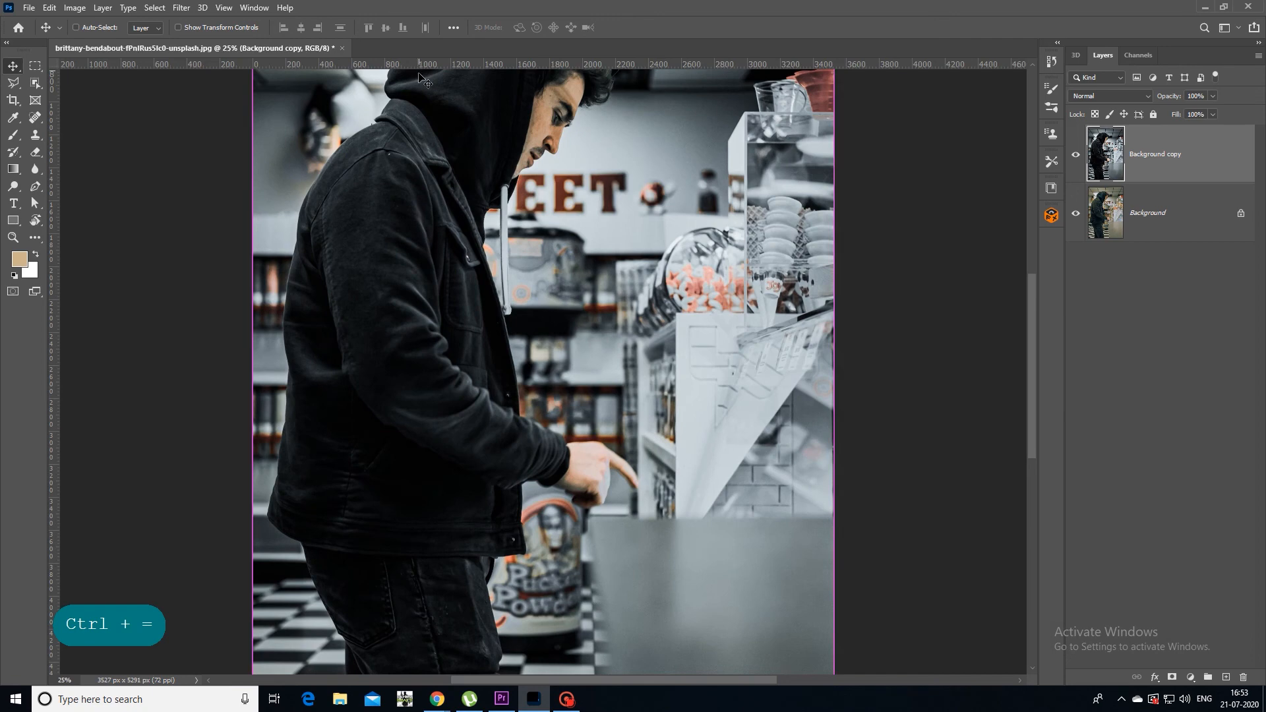
pyautogui.moveTo(591, 166); pyautogui.dragTo(583, 225)
pyautogui.moveTo(588, 523); pyautogui.dragTo(624, 455)
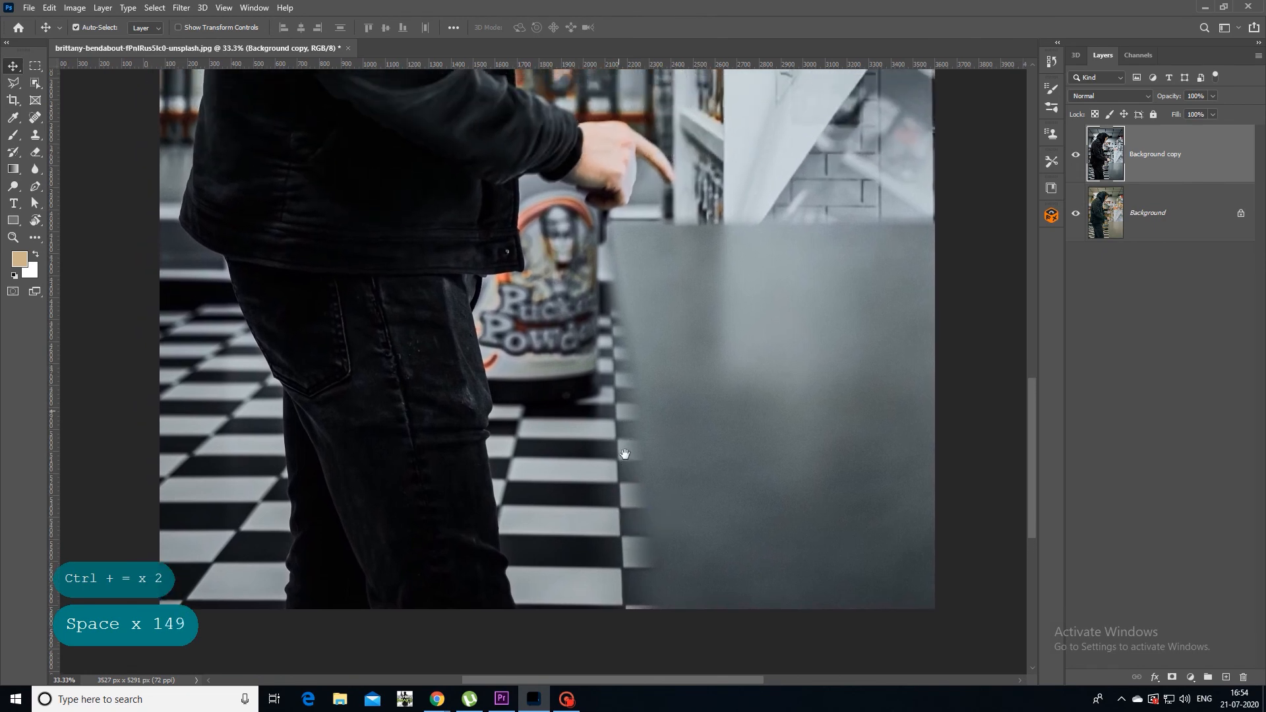
pyautogui.press('n')
pyautogui.moveTo(592, 164); pyautogui.dragTo(637, 525)
pyautogui.moveTo(610, 367); pyautogui.dragTo(606, 443)
pyautogui.hotkey('ctrl', '-')
pyautogui.hotkey('ctrl', '-')
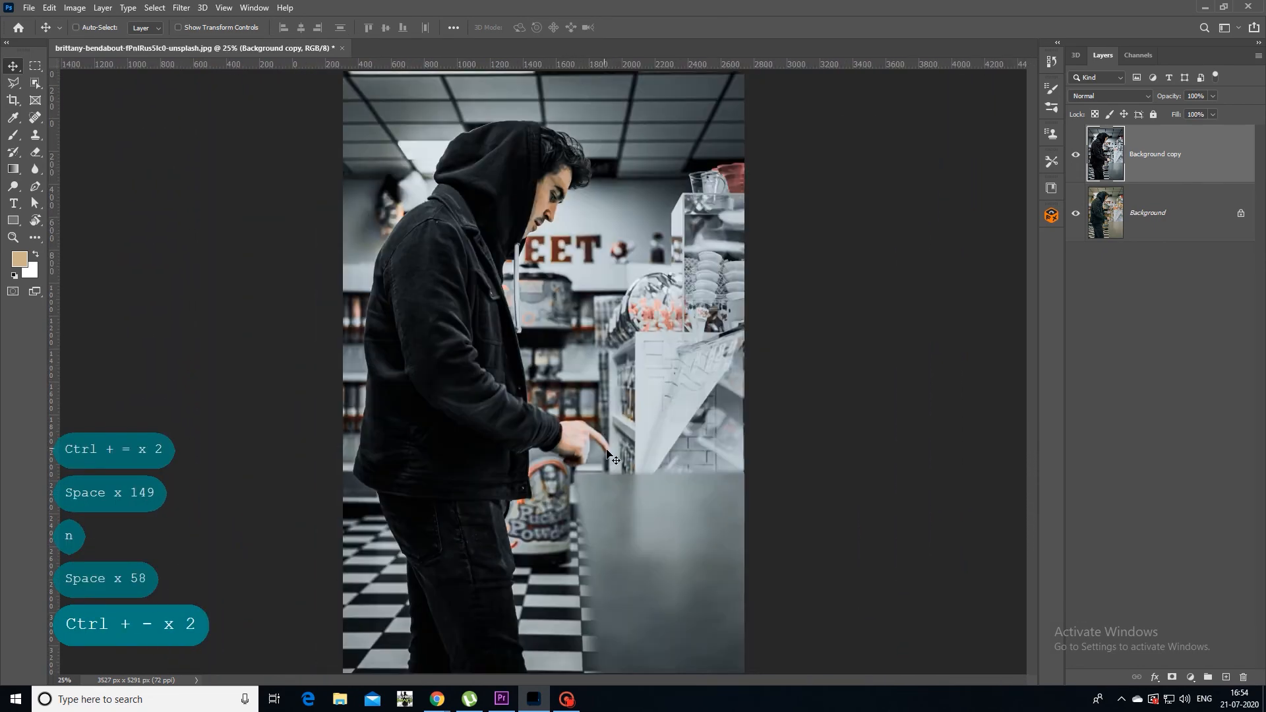